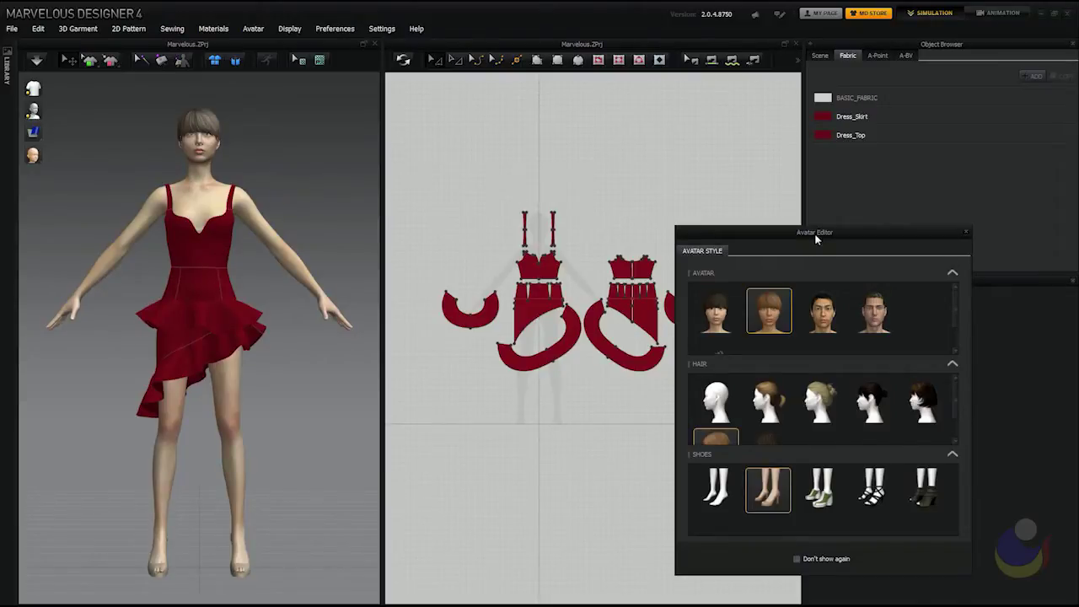
- Move the Avatar Editor toward the middle of the workspace and examine the available avatars and hairstyles
drag(815, 232, 578, 114)
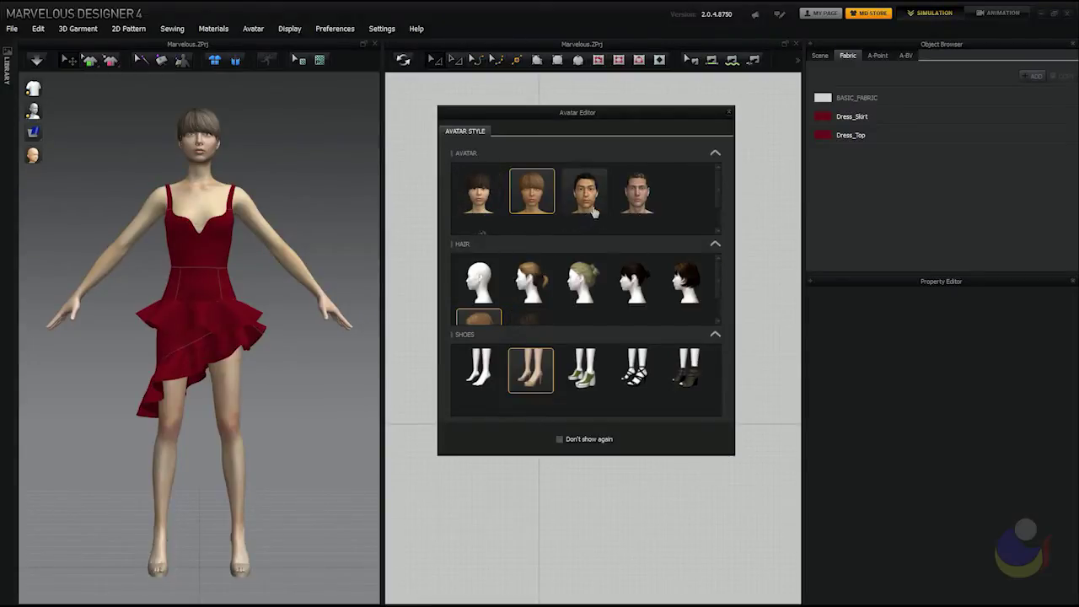
scroll(709, 209, down, 2)
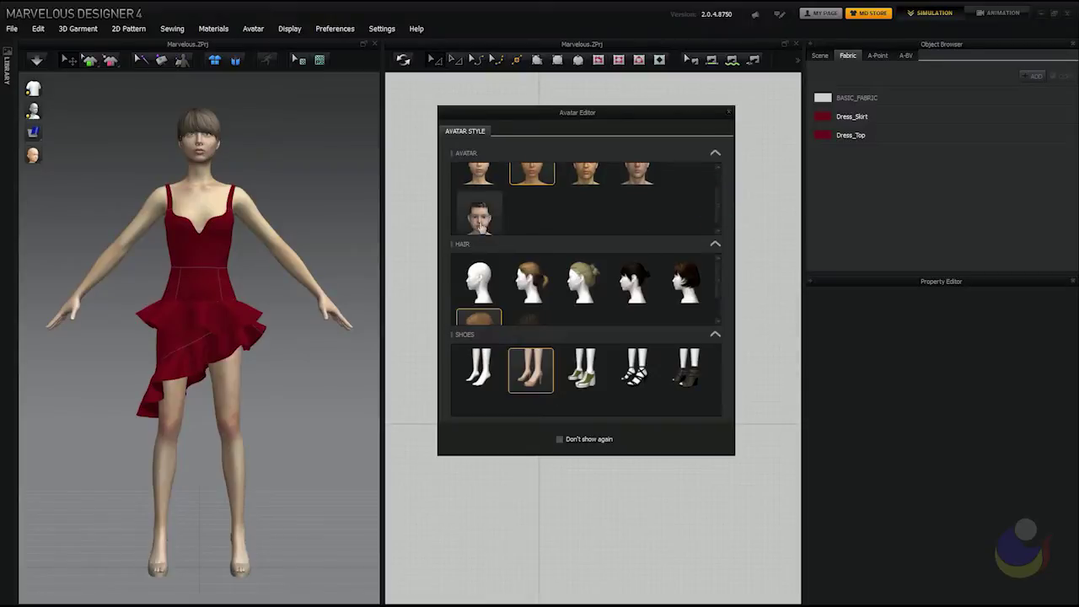
drag(719, 208, 723, 220)
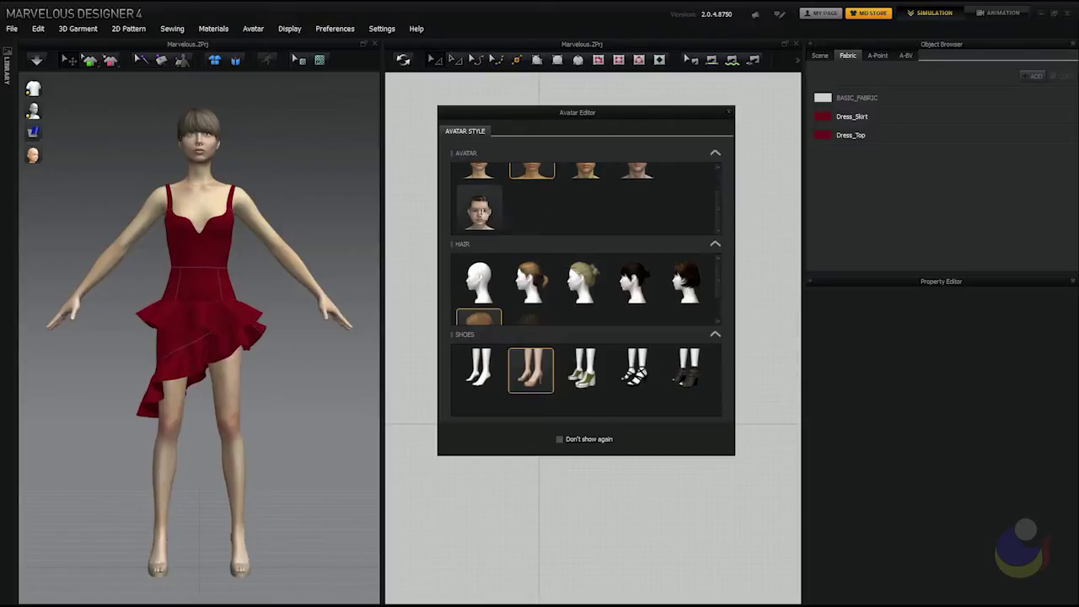
drag(719, 286, 719, 314)
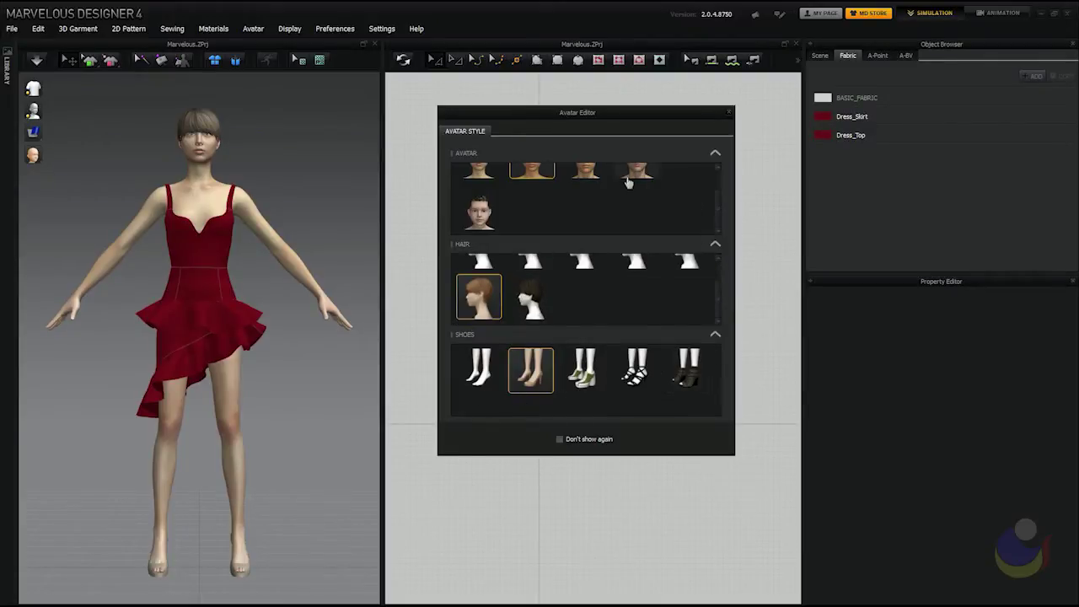
scroll(721, 225, up, 3)
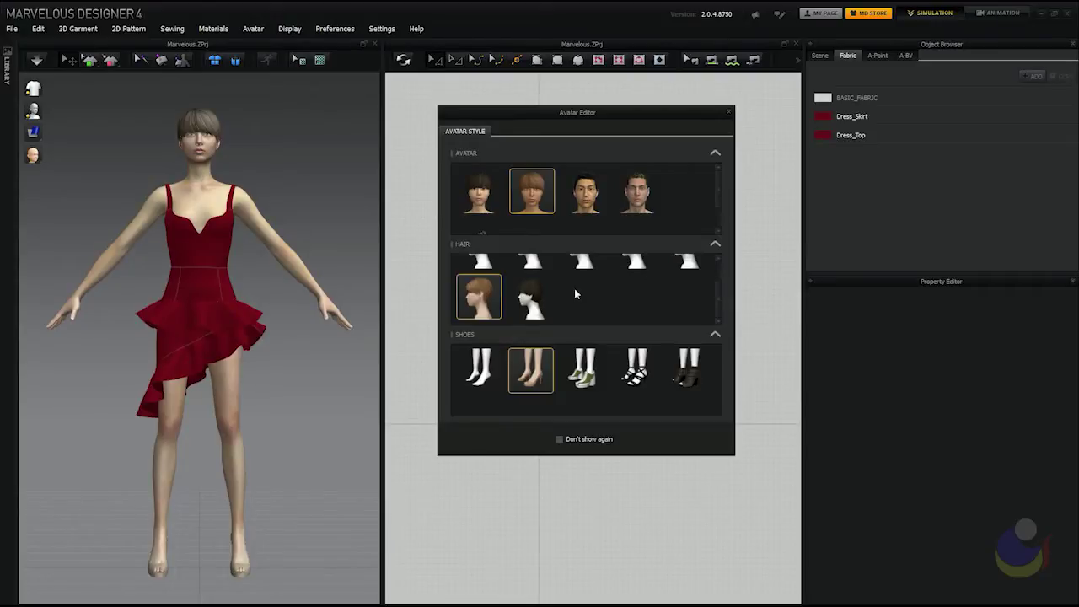
- Change the avatar to the dark-haired male with black boots and close the Avatar Editor
click(593, 203)
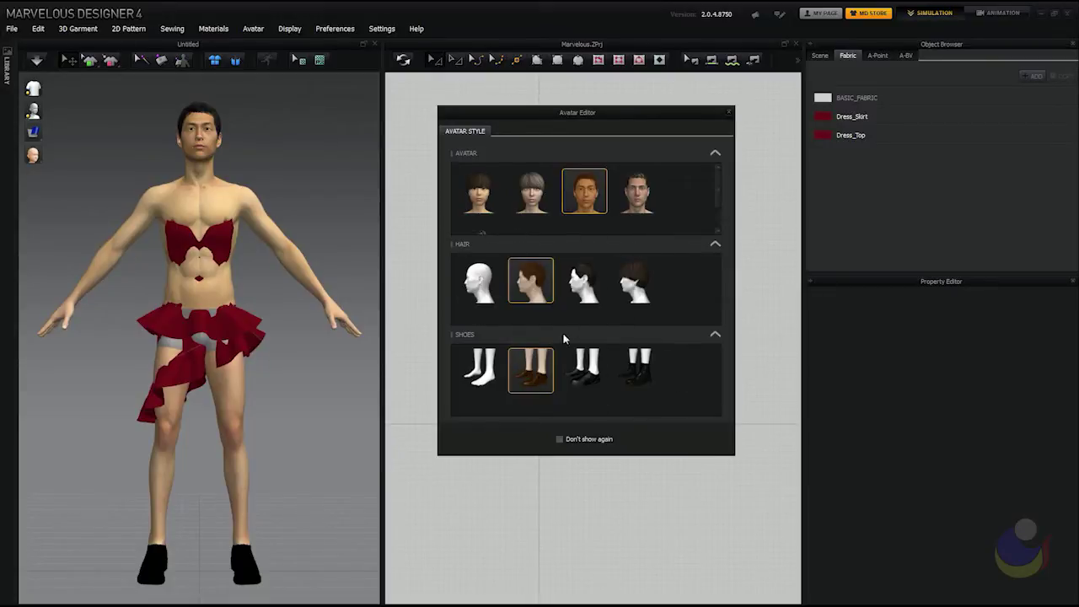
click(637, 369)
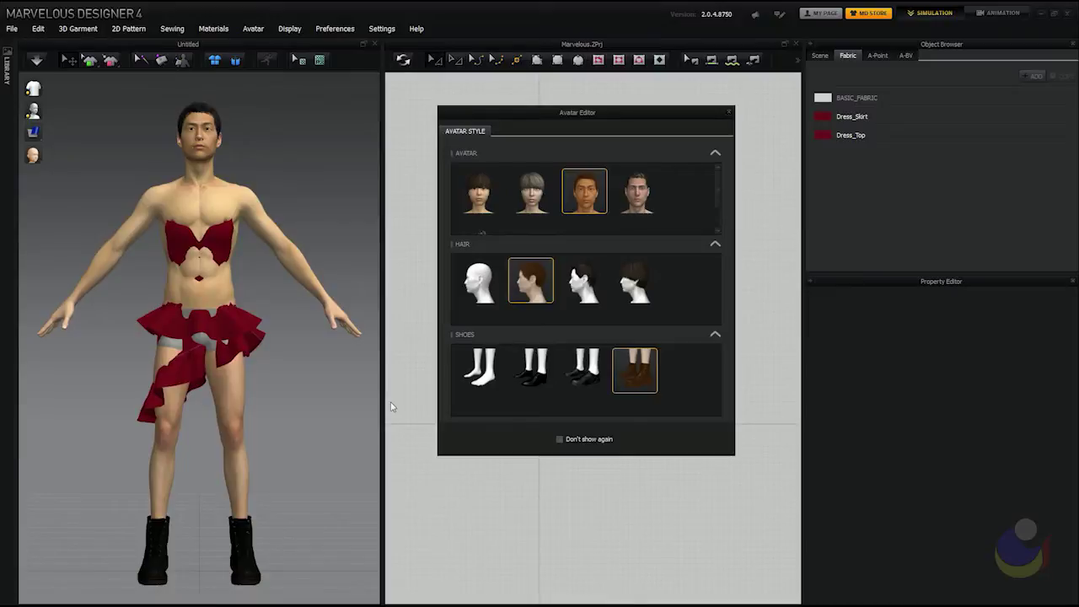
click(560, 441)
click(560, 439)
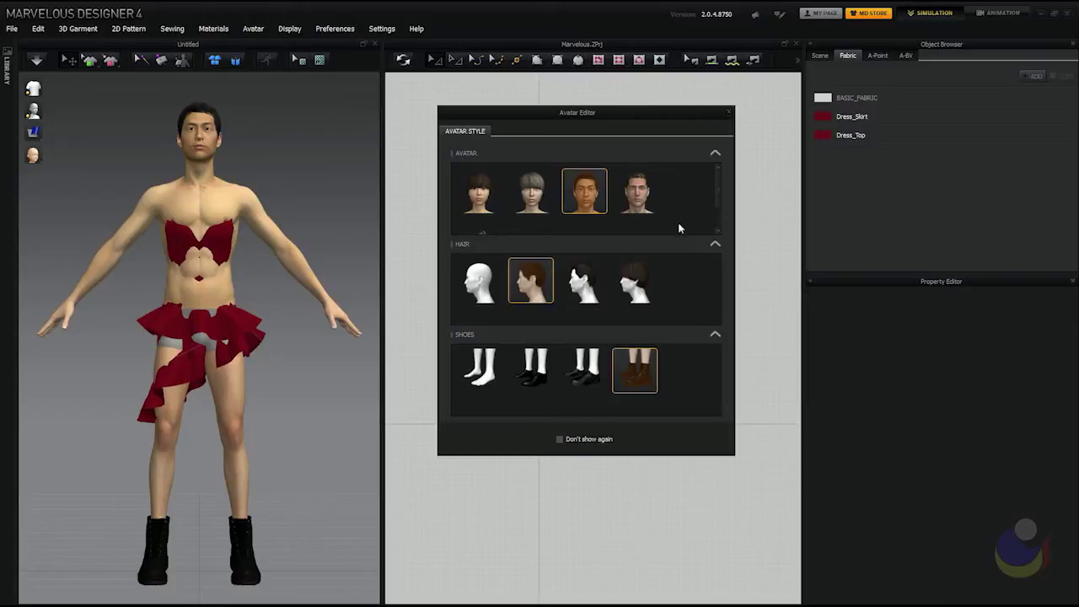
click(729, 113)
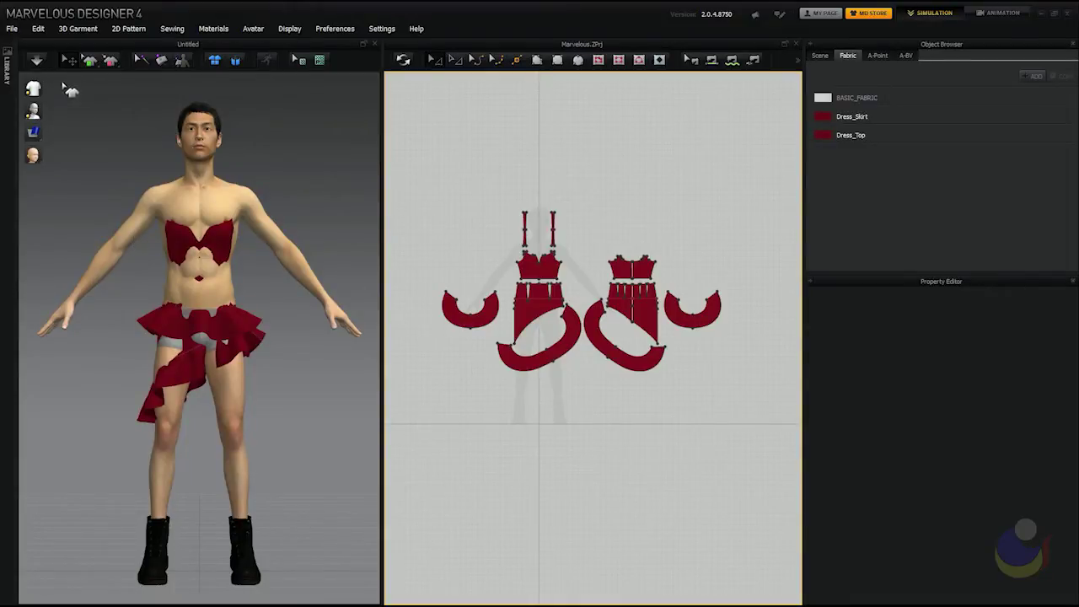
- Load the woman_west_V0_2_7.avt avatar from the library's Avatar folder and collapse the library
click(9, 66)
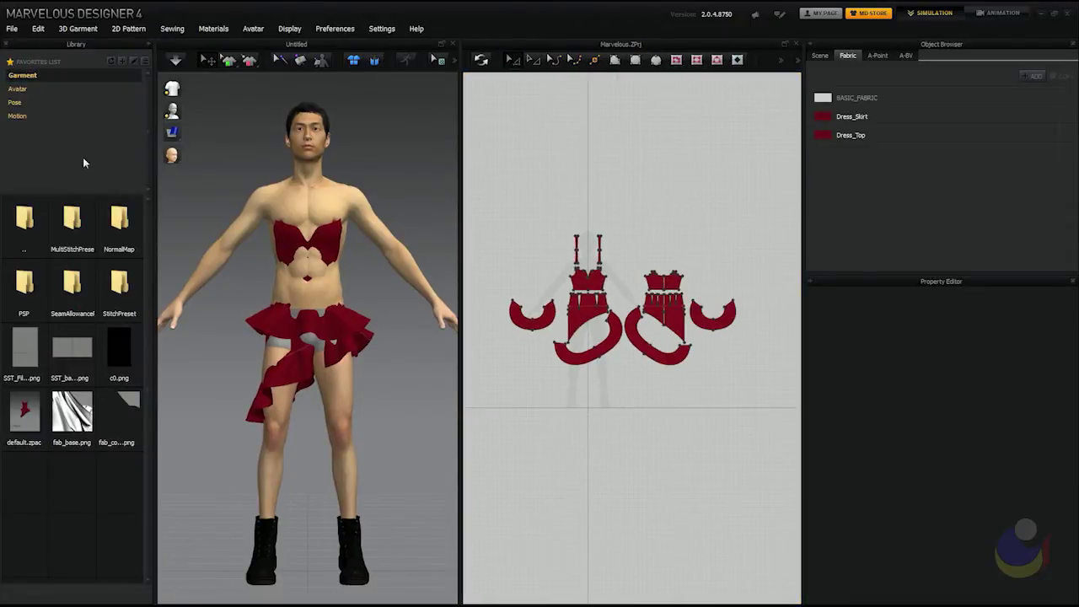
click(145, 43)
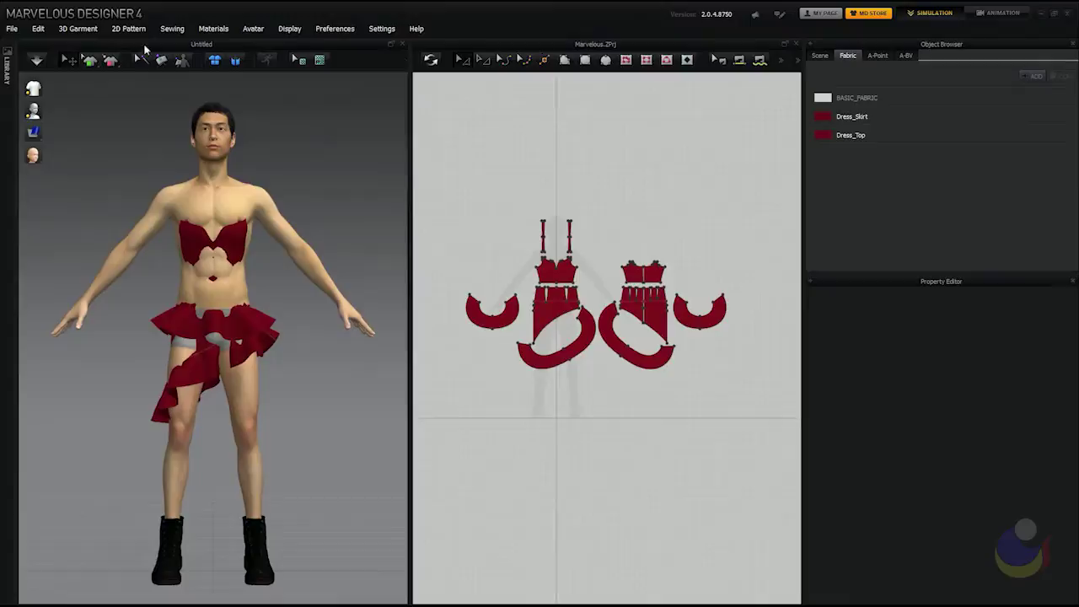
click(10, 64)
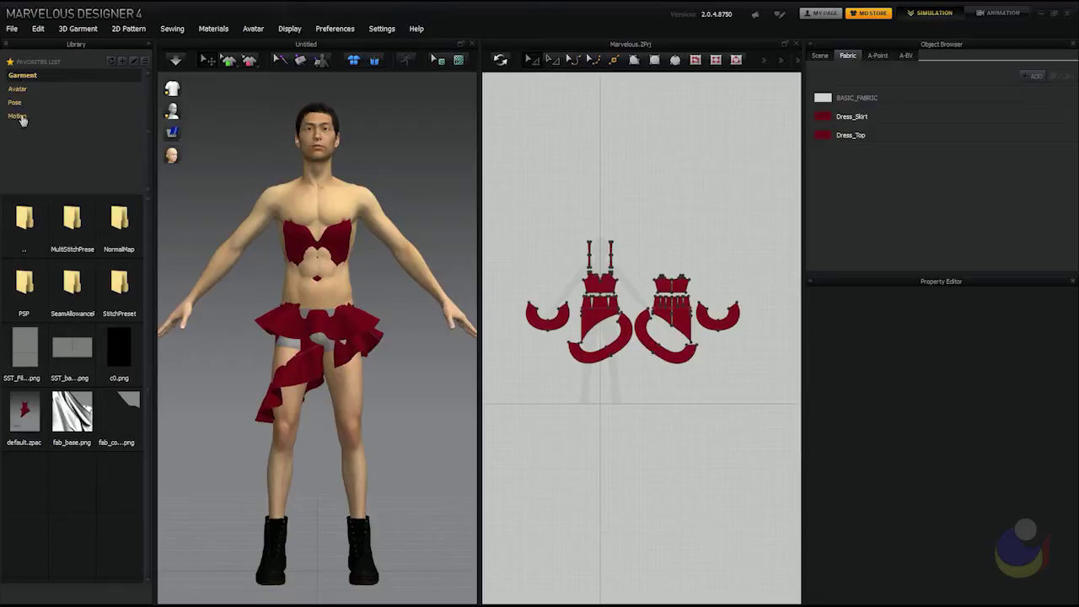
click(19, 90)
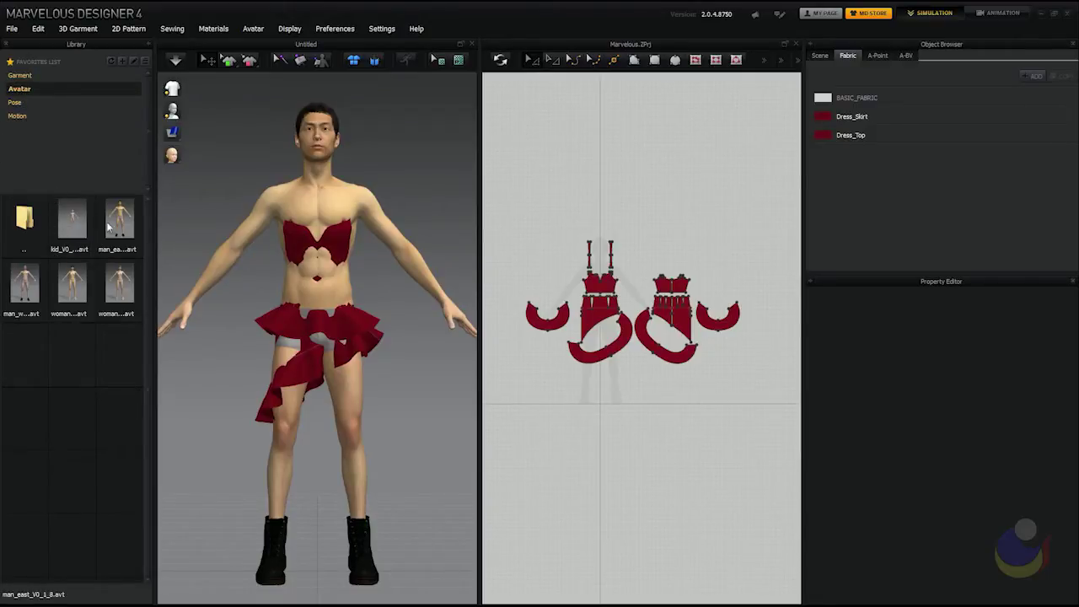
double_click(122, 286)
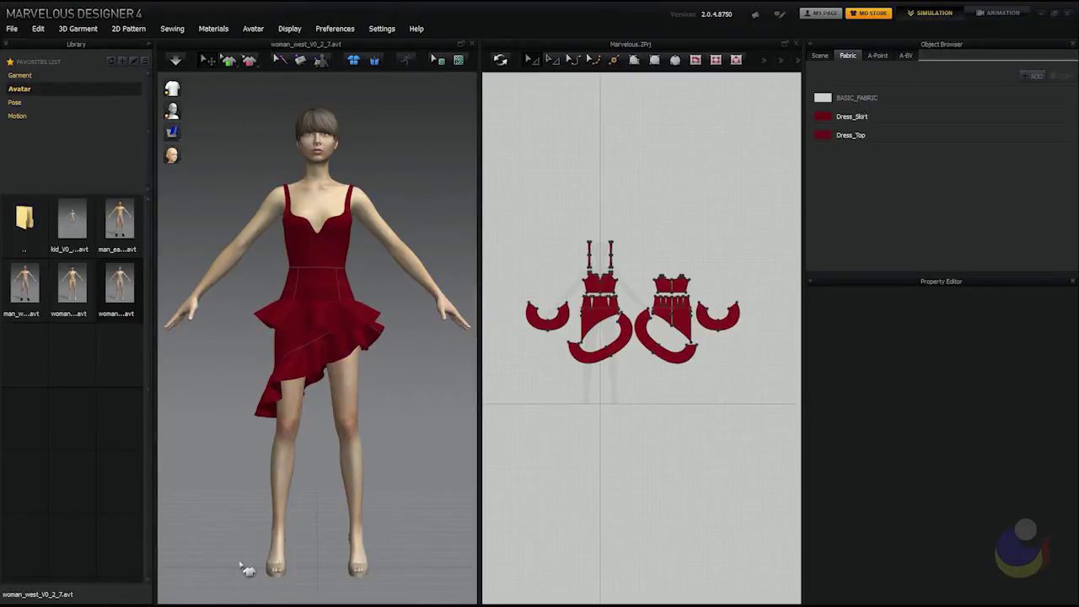
click(149, 46)
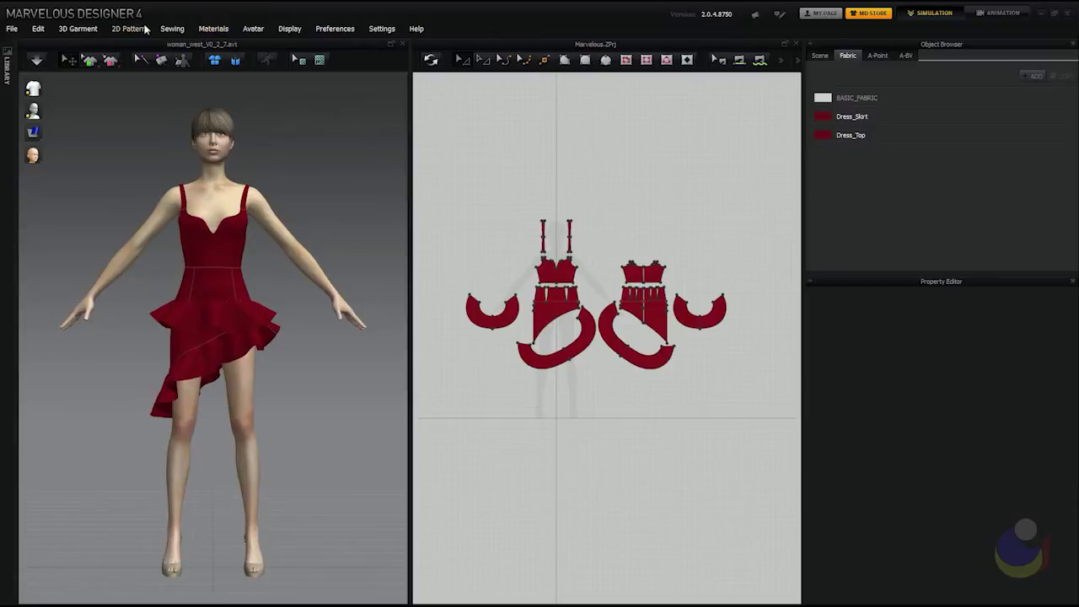
click(12, 29)
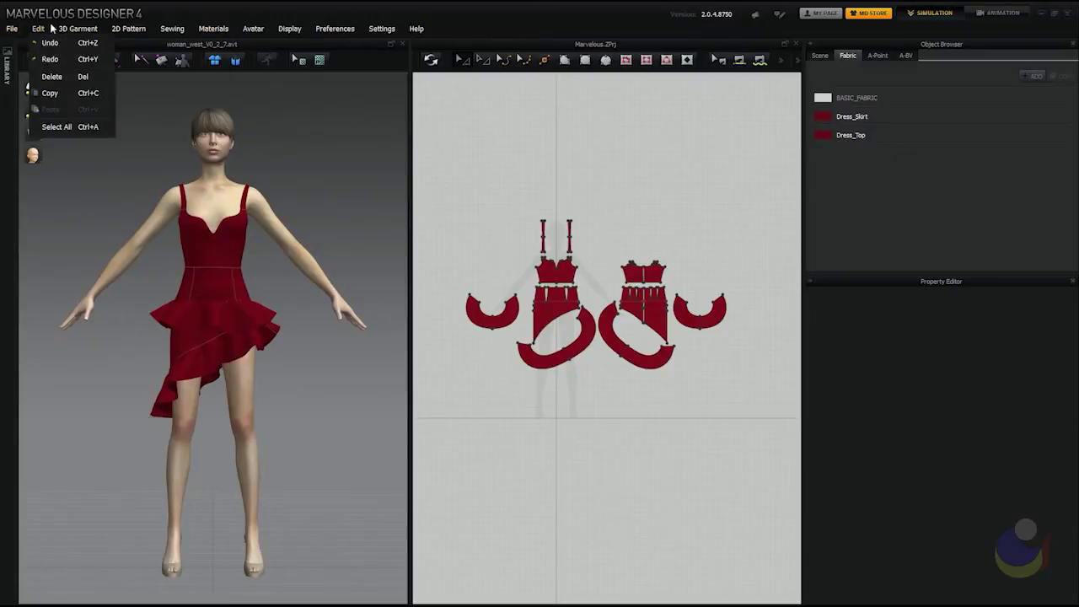
mouse_move(108, 32)
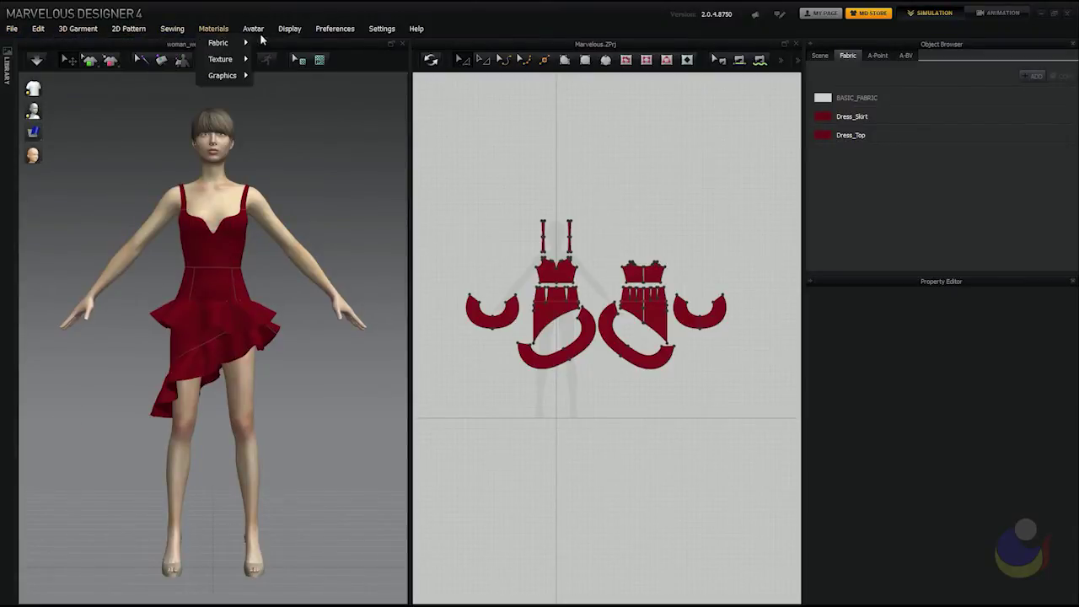
mouse_move(279, 32)
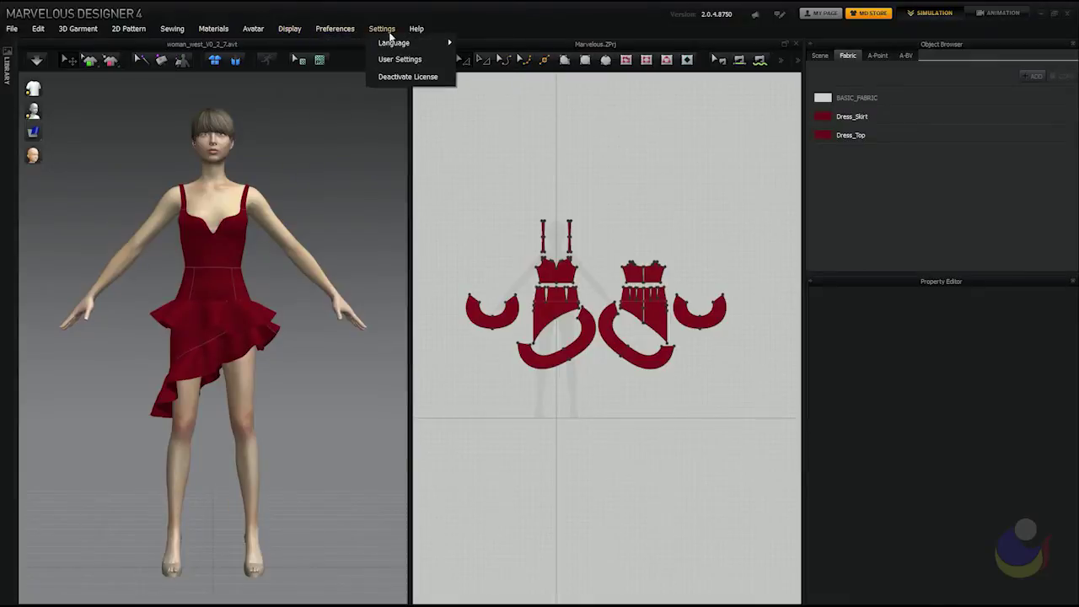
mouse_move(415, 34)
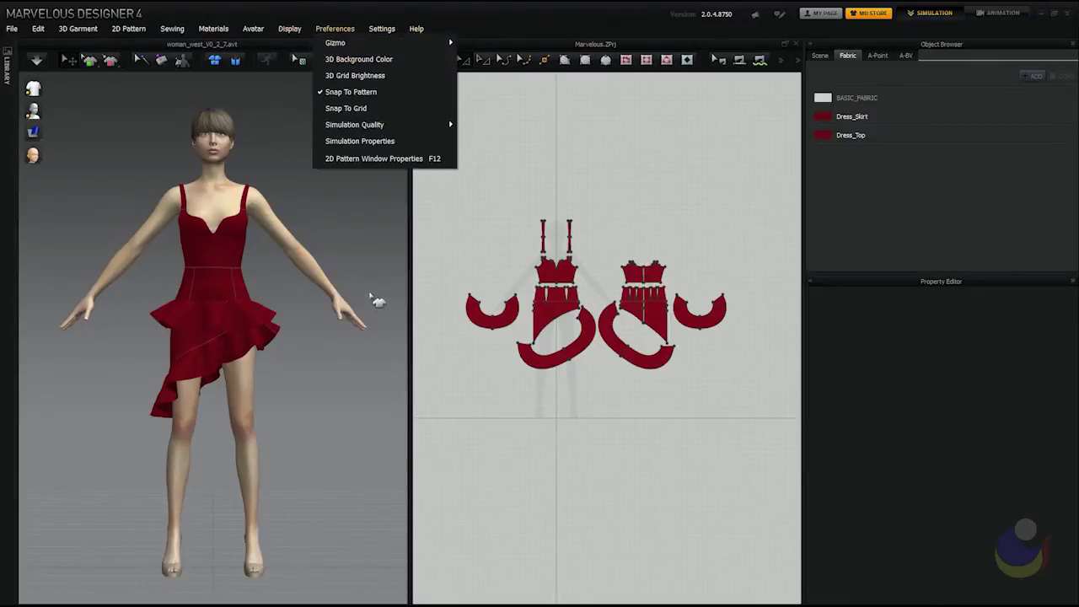
click(376, 237)
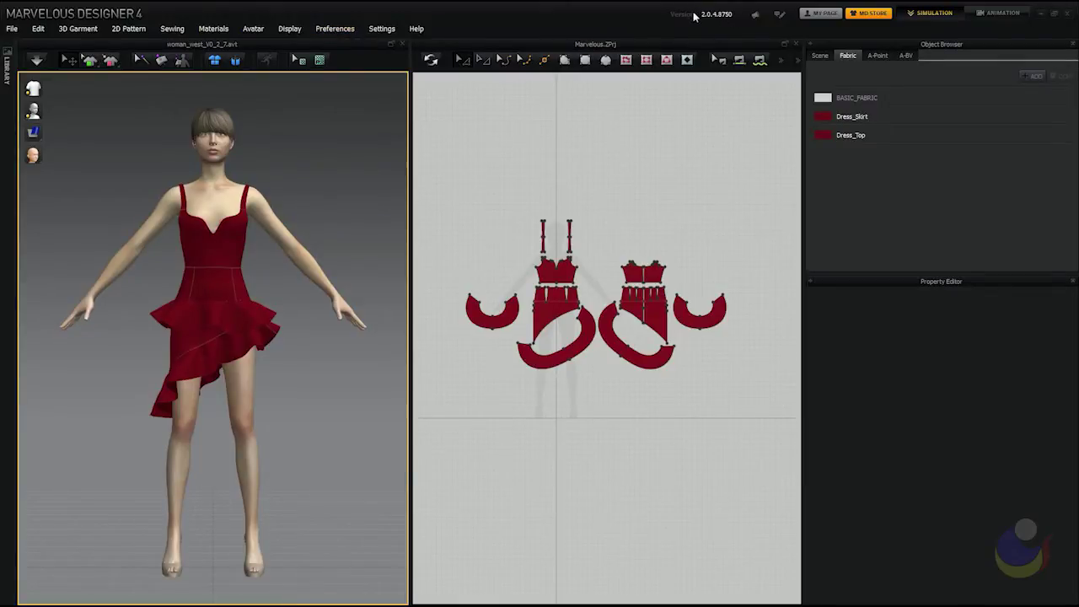
- View the notice list and the MD4 Reporter issue form in the browser, and return to the garment project
click(756, 18)
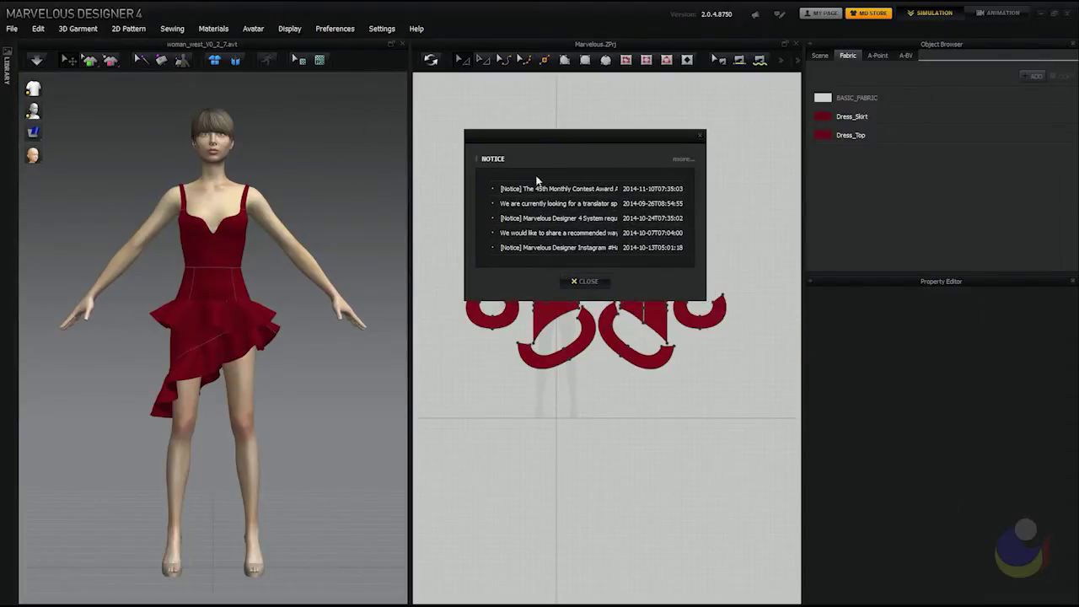
click(580, 280)
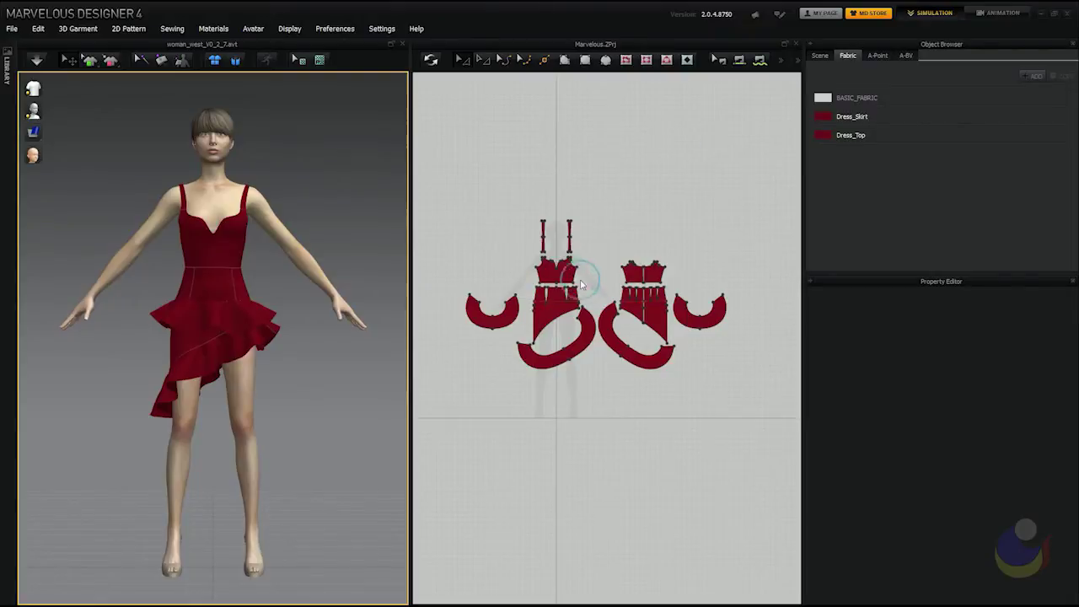
click(779, 17)
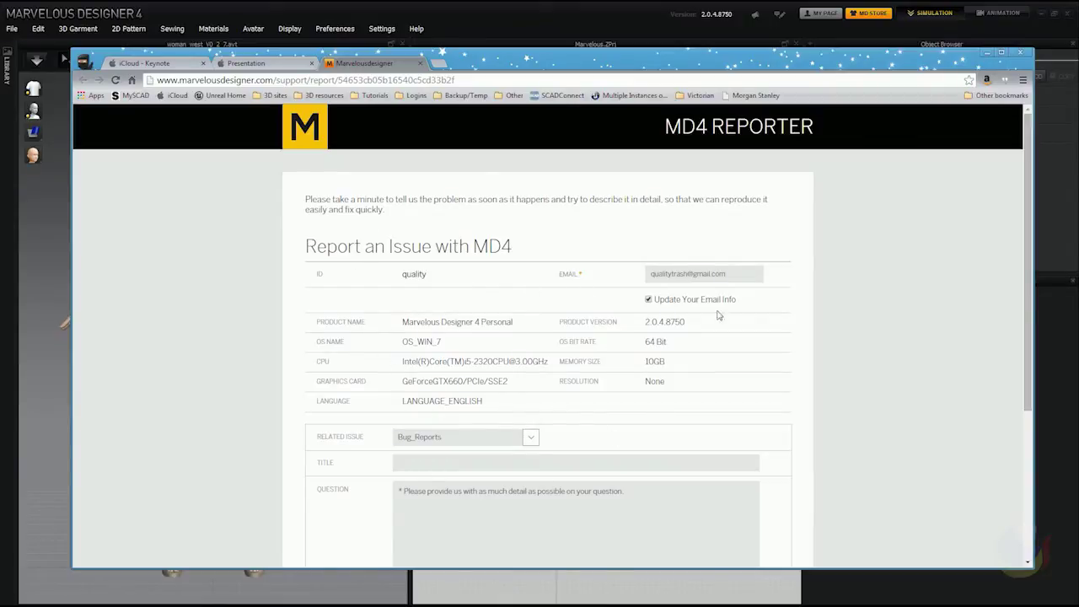
click(987, 53)
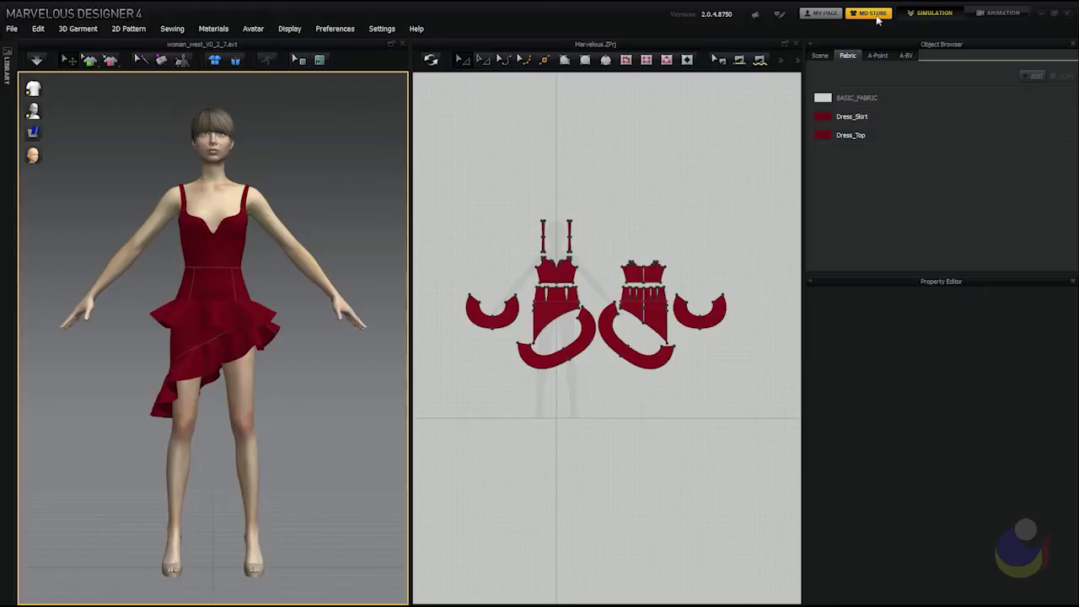
- Switch the workspace to Animation mode and accept the Complete simulation quality
click(1000, 15)
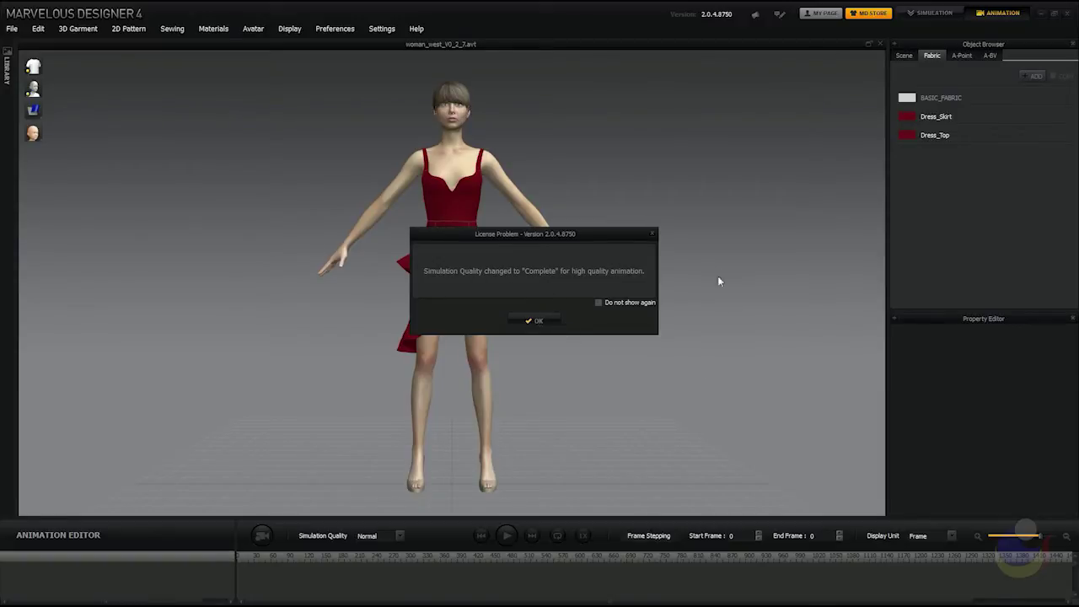
click(545, 319)
click(535, 322)
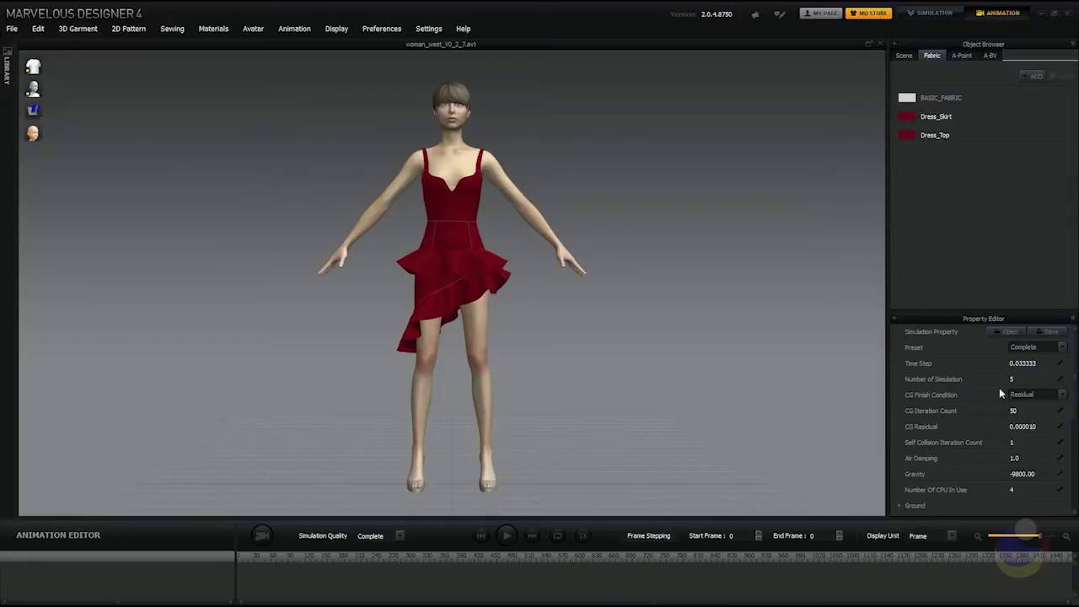
- Set the simulation preset to Normal and restore it to Complete
click(1062, 348)
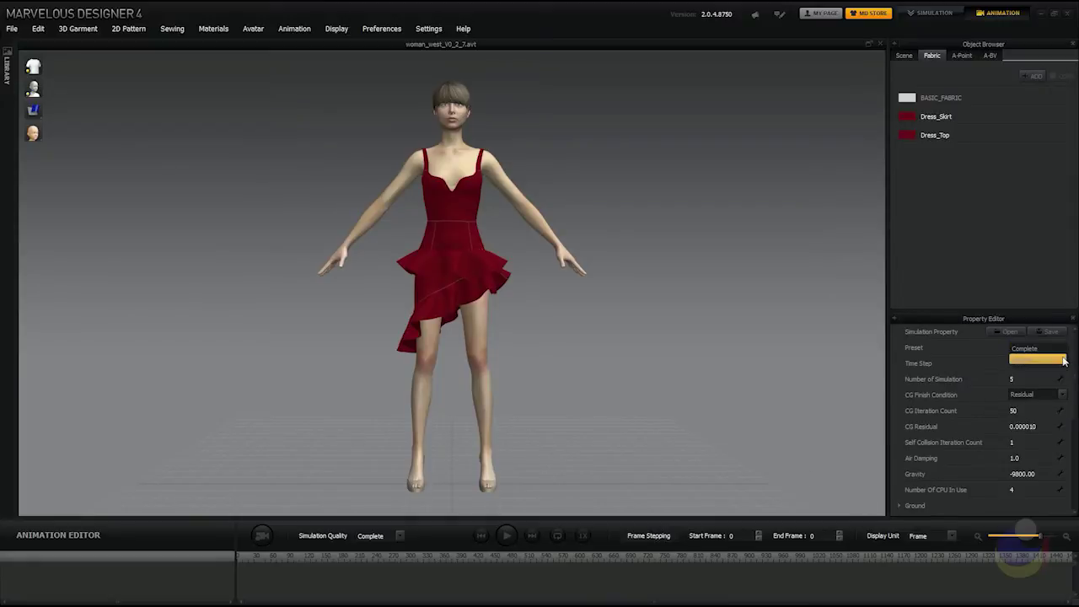
click(1063, 349)
click(1063, 349)
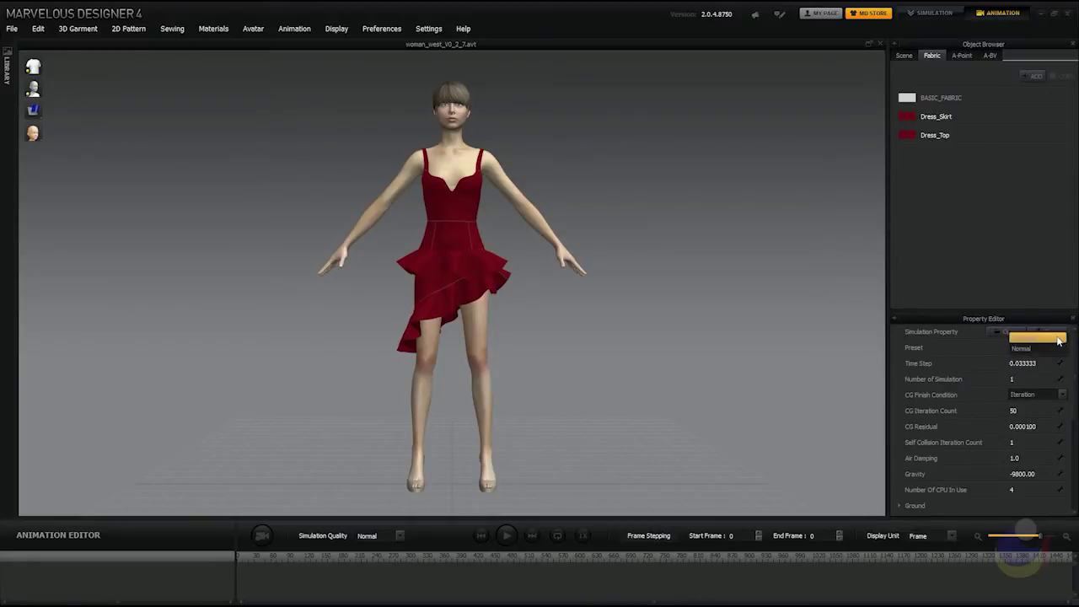
click(1059, 339)
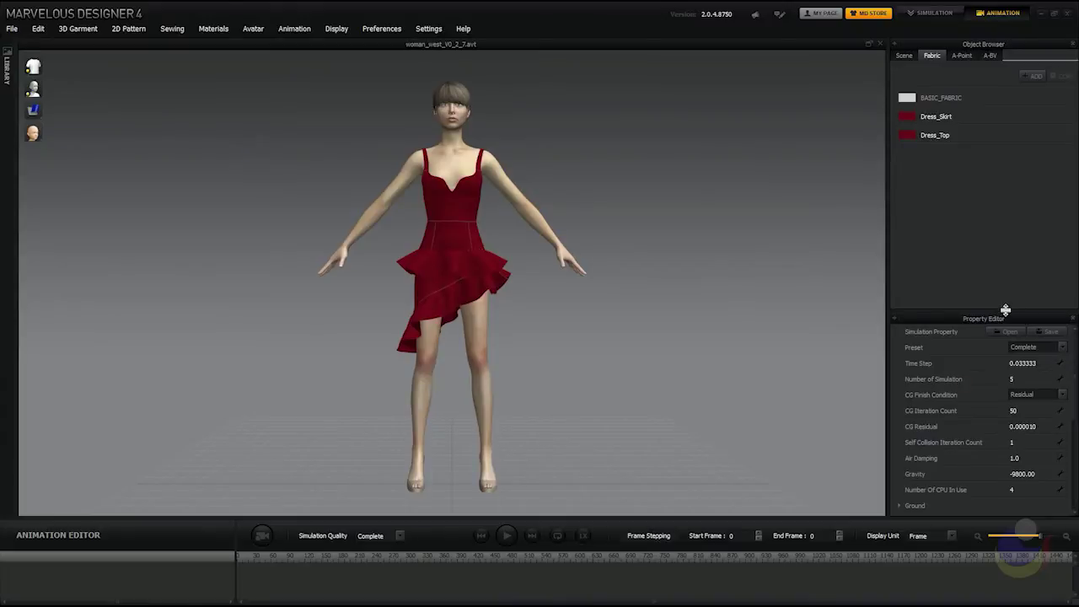
- Enlarge the Property Editor to show more simulation properties and return to Simulation mode
drag(1006, 310, 966, 169)
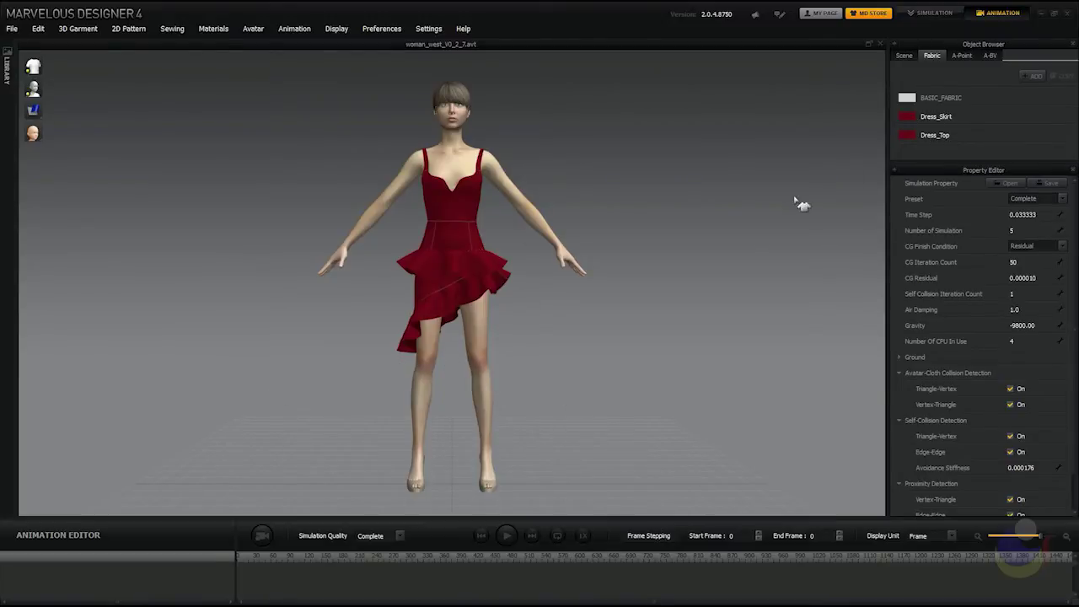
click(942, 19)
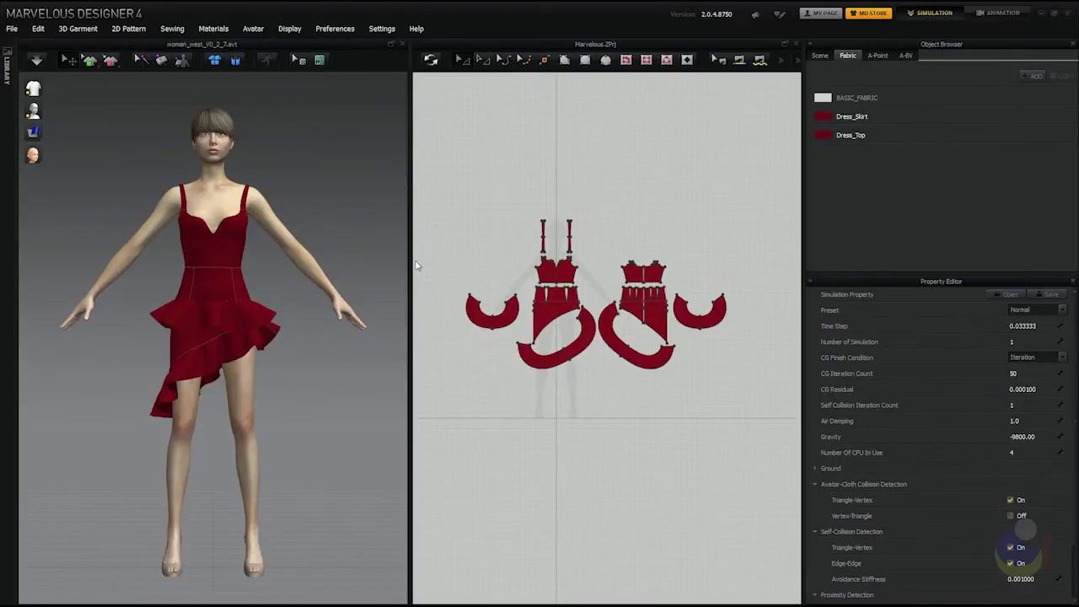
- Widen the 3D garment window slightly, undock it, and dock it back beside the 2D pattern window
drag(408, 258, 435, 258)
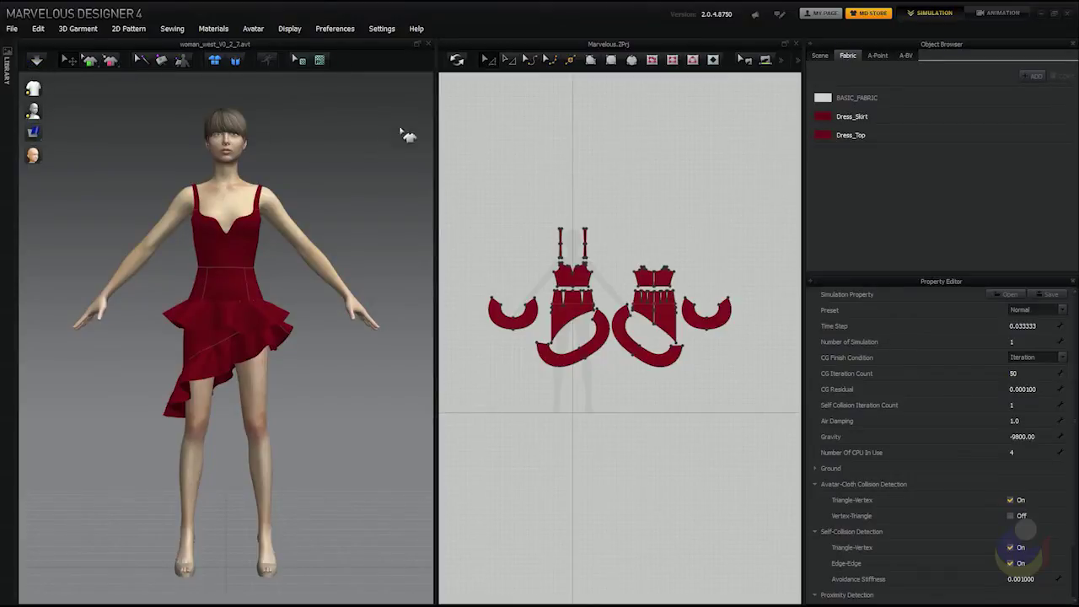
click(417, 45)
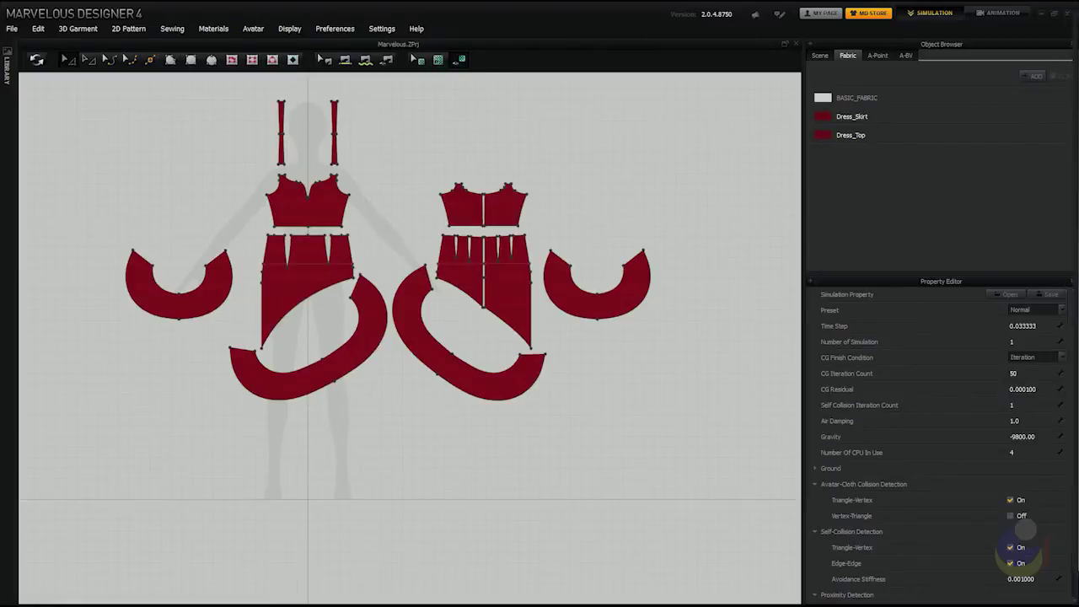
drag(1078, 17, 403, 20)
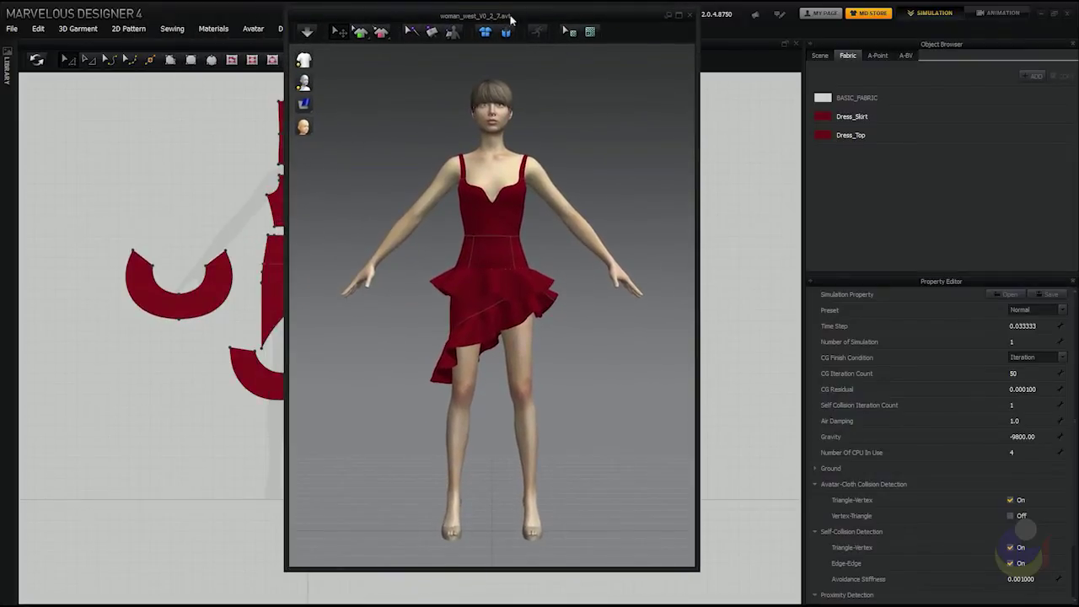
drag(529, 20, 95, 99)
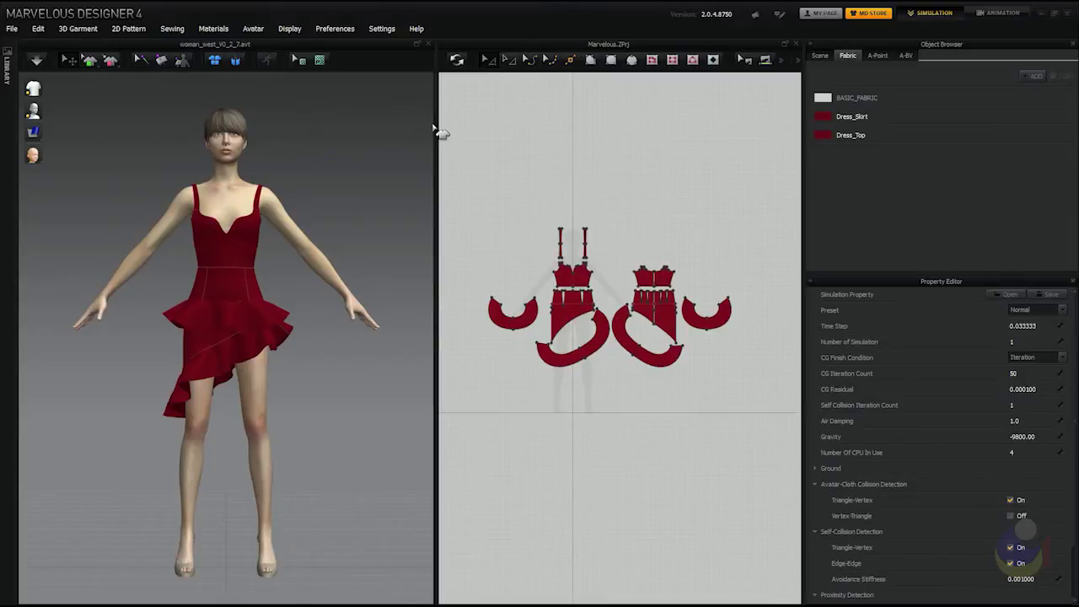
- Widen the 2D pattern window at the expense of the 3D garment window and centre the enlarged dress patterns in it
drag(434, 123, 401, 166)
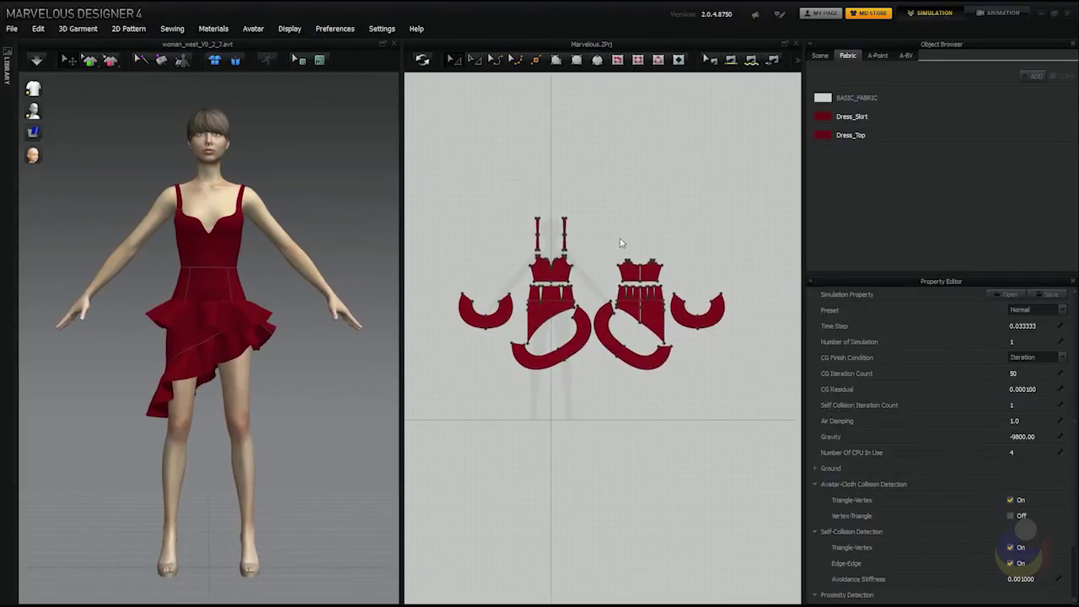
scroll(617, 226, down, 1)
scroll(615, 230, up, 2)
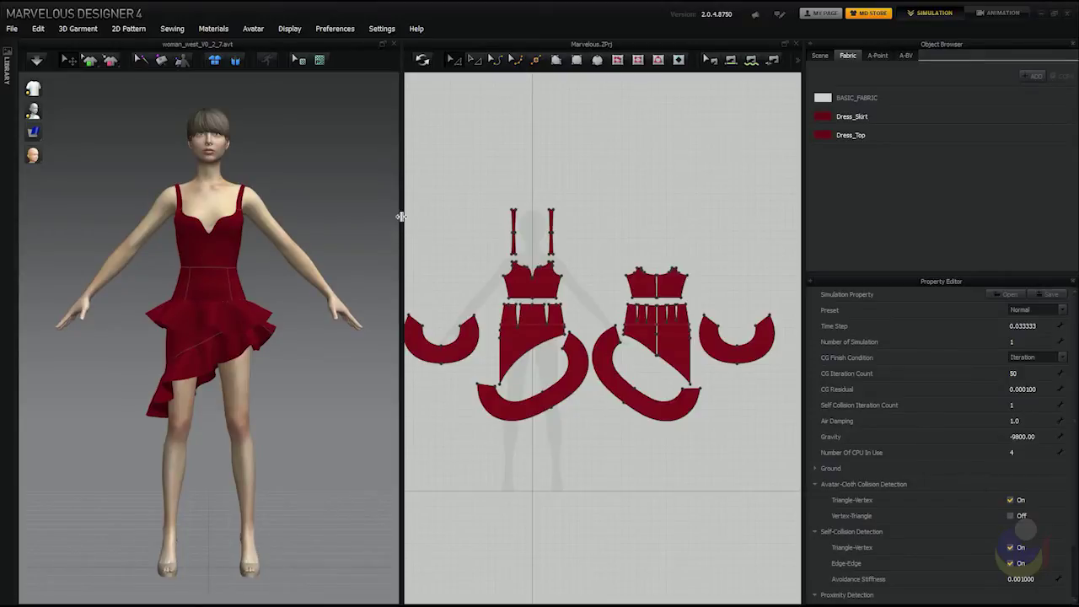
drag(400, 216, 349, 216)
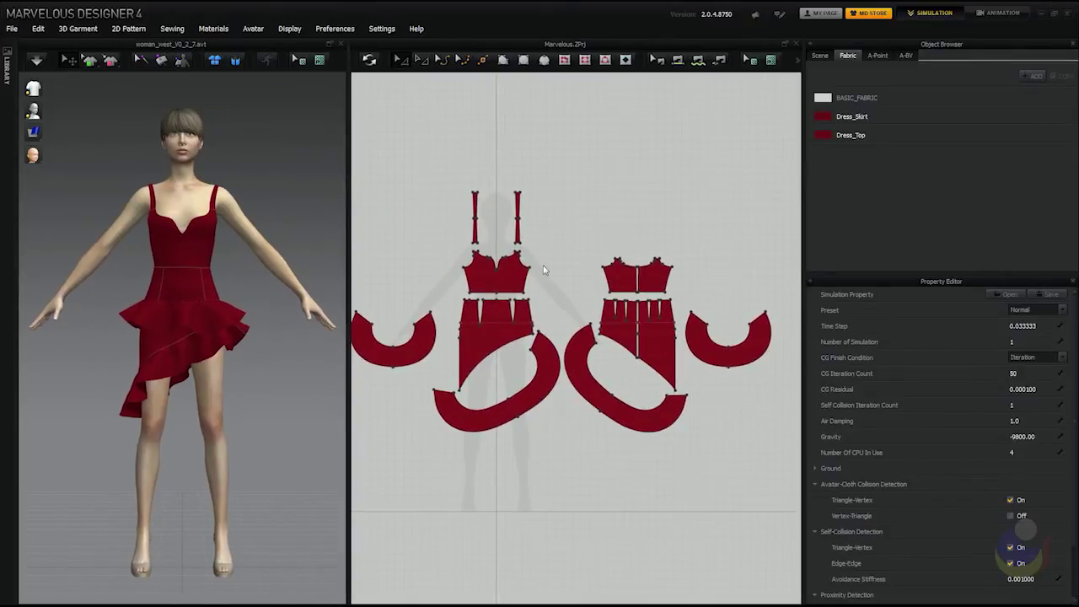
middle_drag(569, 256, 590, 262)
right_drag(597, 252, 586, 250)
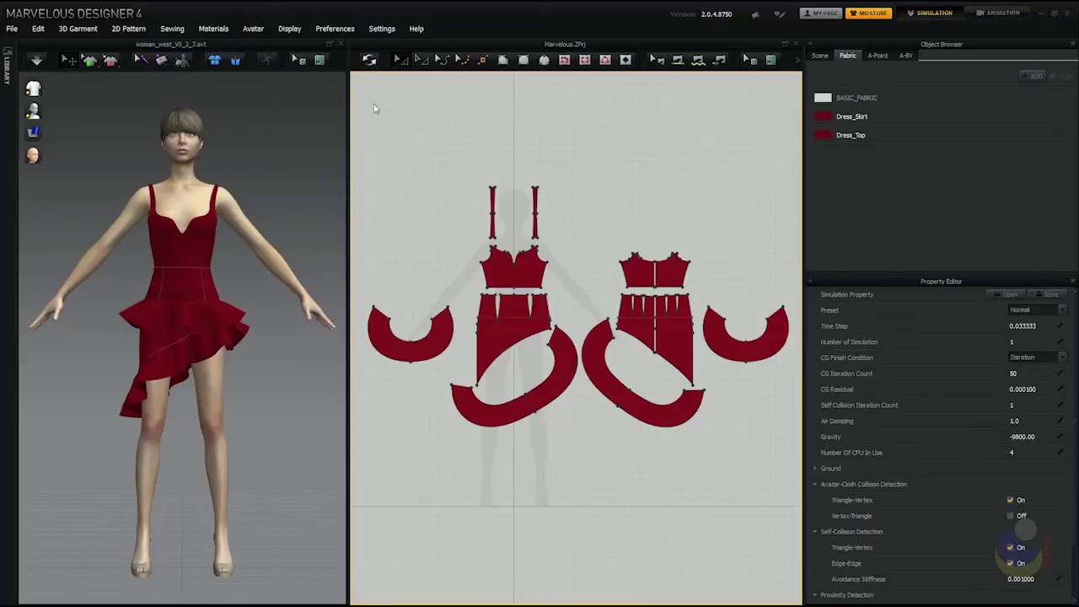
- Delete the curved ruffle pattern beside the front skirt and turn on synchronization to update the 3D garment
click(440, 334)
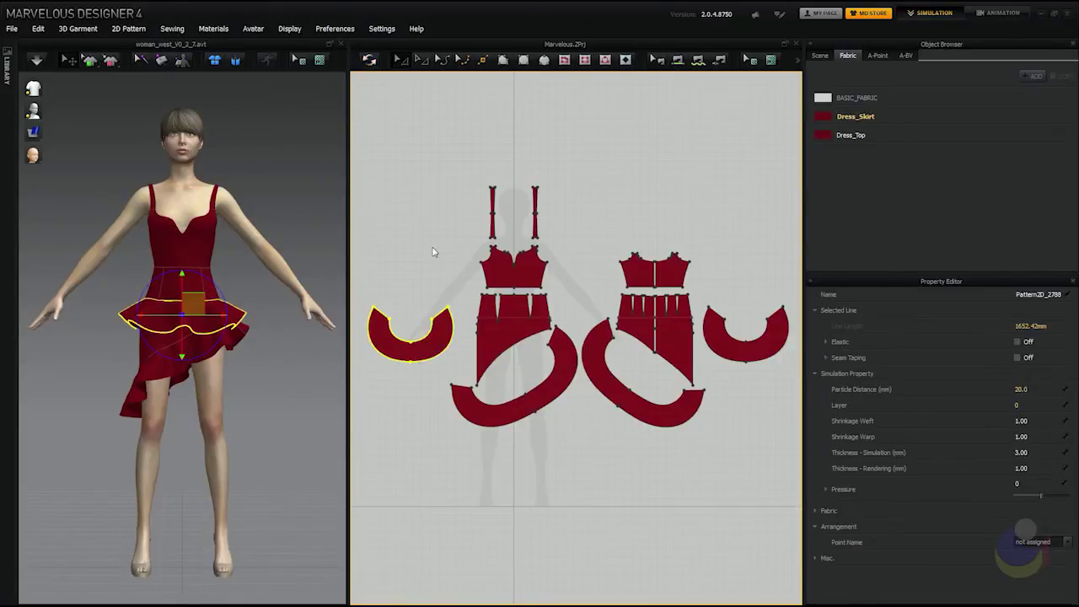
key(Delete)
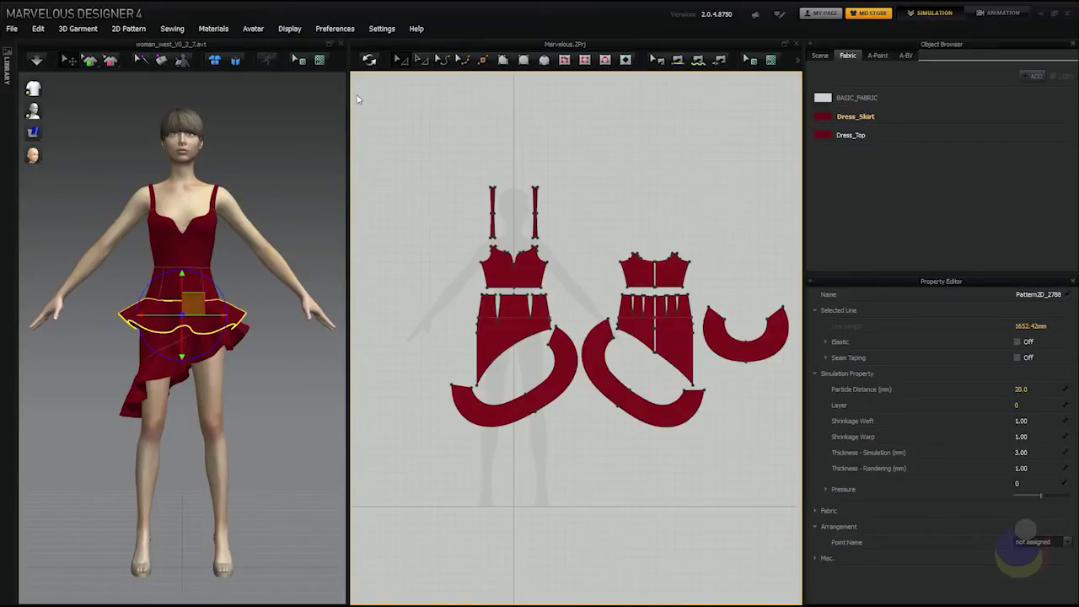
click(368, 65)
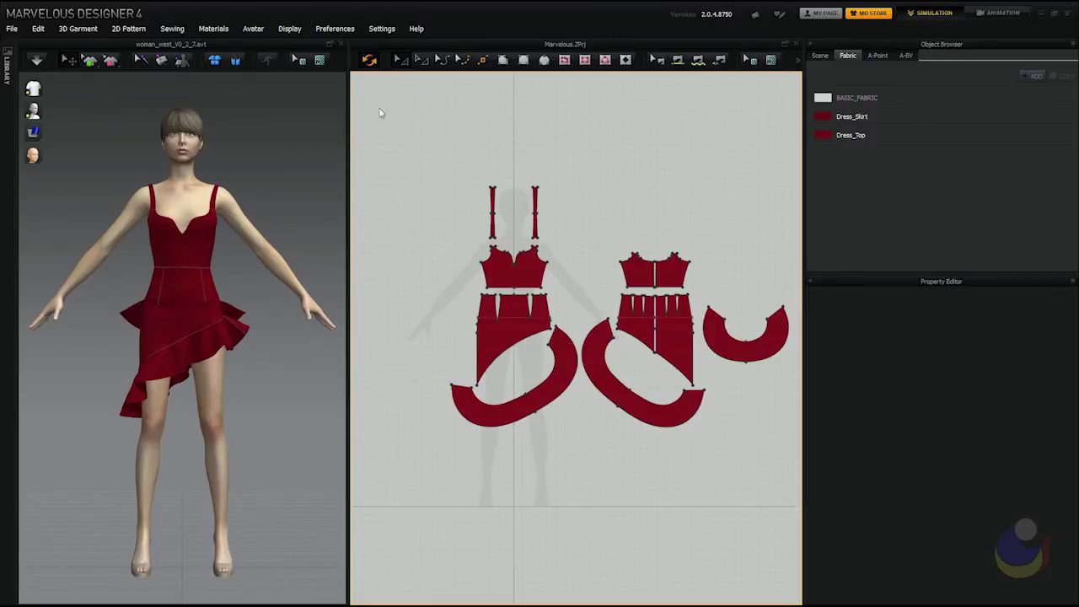
- Delete the two long curved ruffle patterns below the front and back skirt pieces
click(503, 414)
key(Delete)
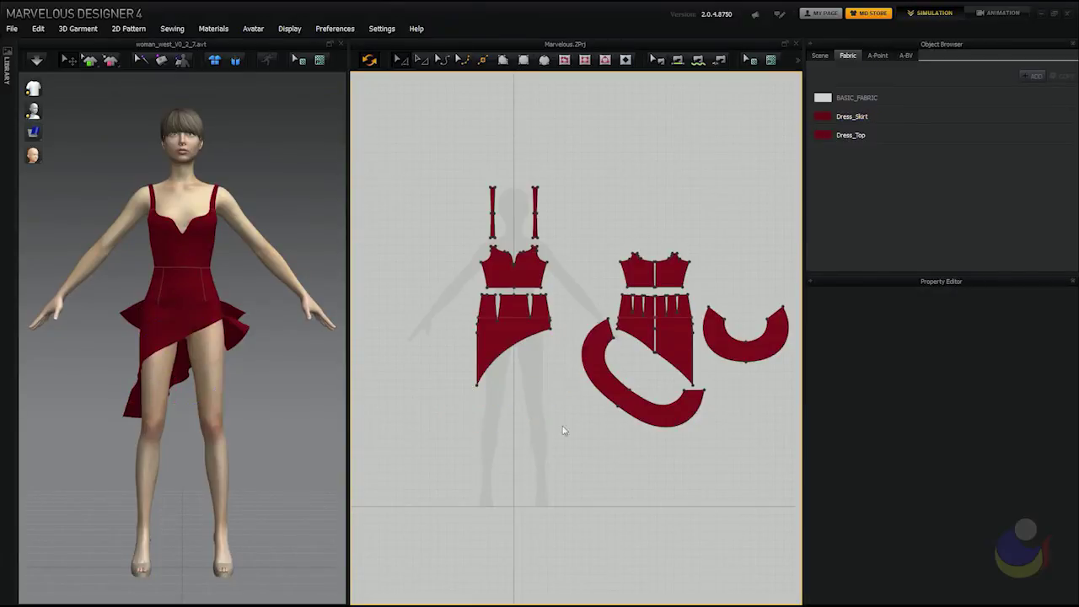
click(638, 406)
key(Delete)
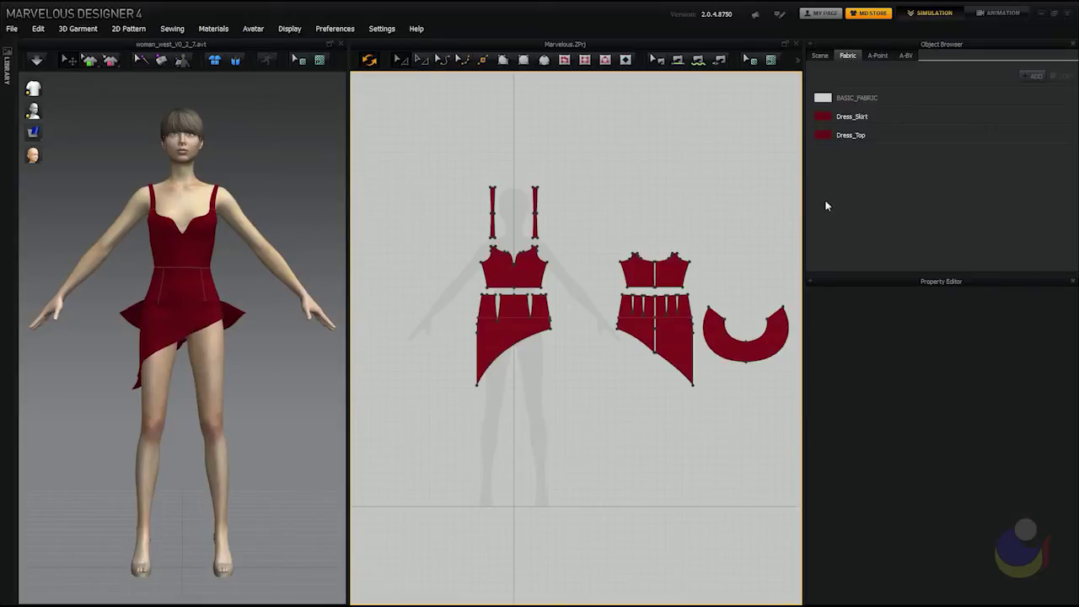
- Widen the Object Browser, show its Scene hierarchy and extend its height over the Property Editor
drag(805, 200, 773, 199)
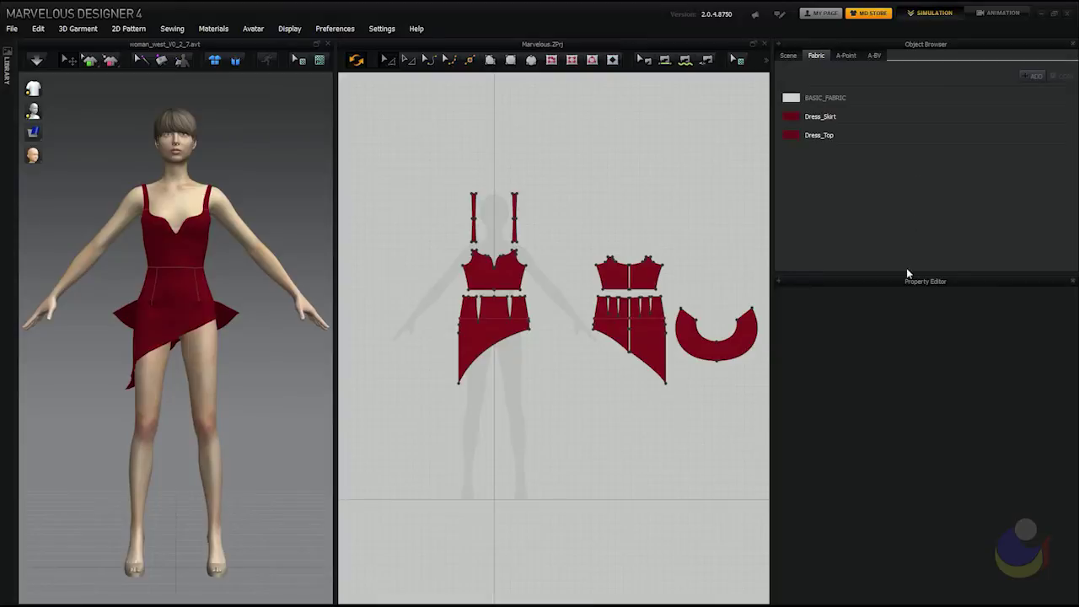
click(621, 218)
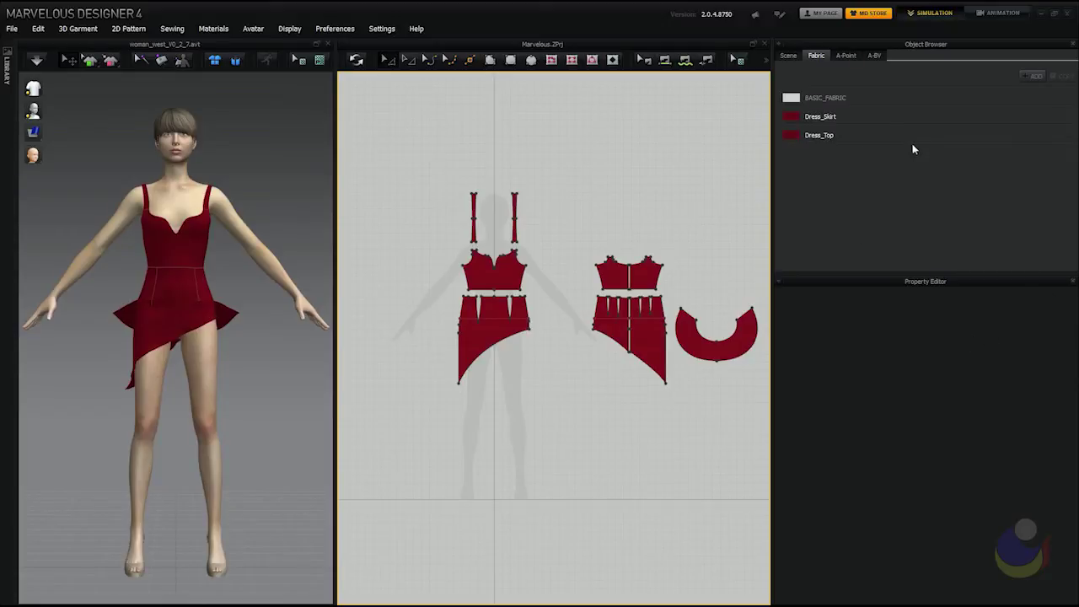
click(788, 57)
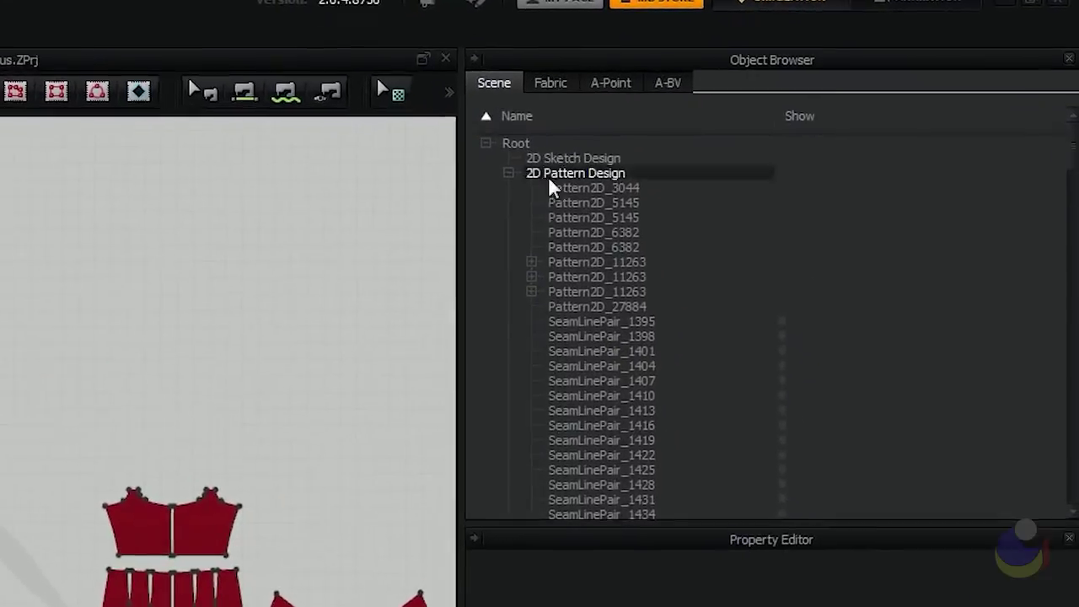
drag(732, 562, 732, 606)
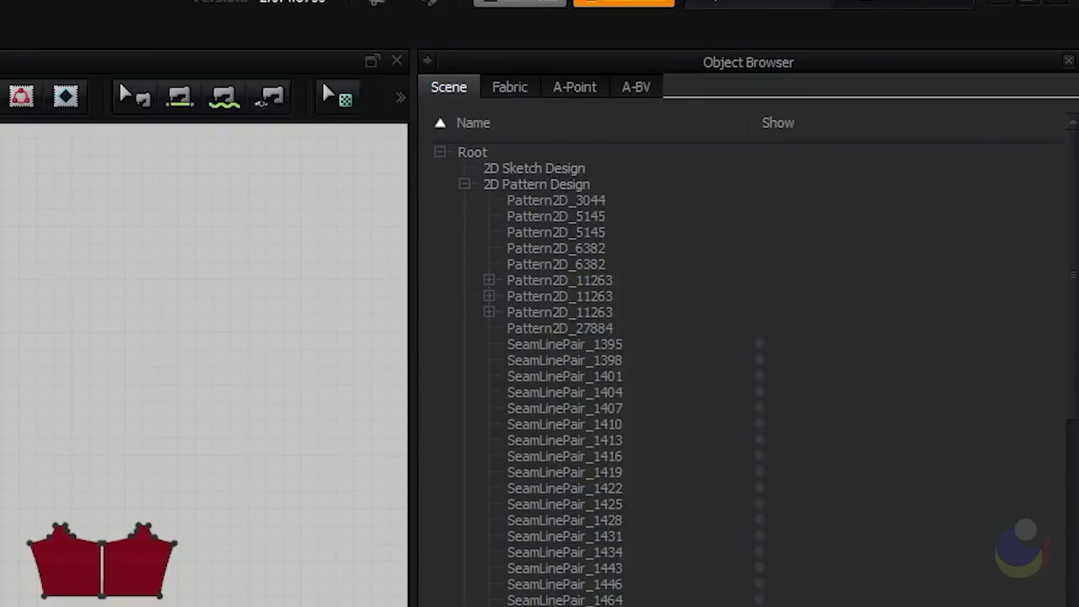
- Look through the patterns, seam line pairs and 3D objects in the Scene hierarchy and collapse the 2D Pattern Design branch
scroll(599, 250, down, 7)
scroll(742, 362, down, 10)
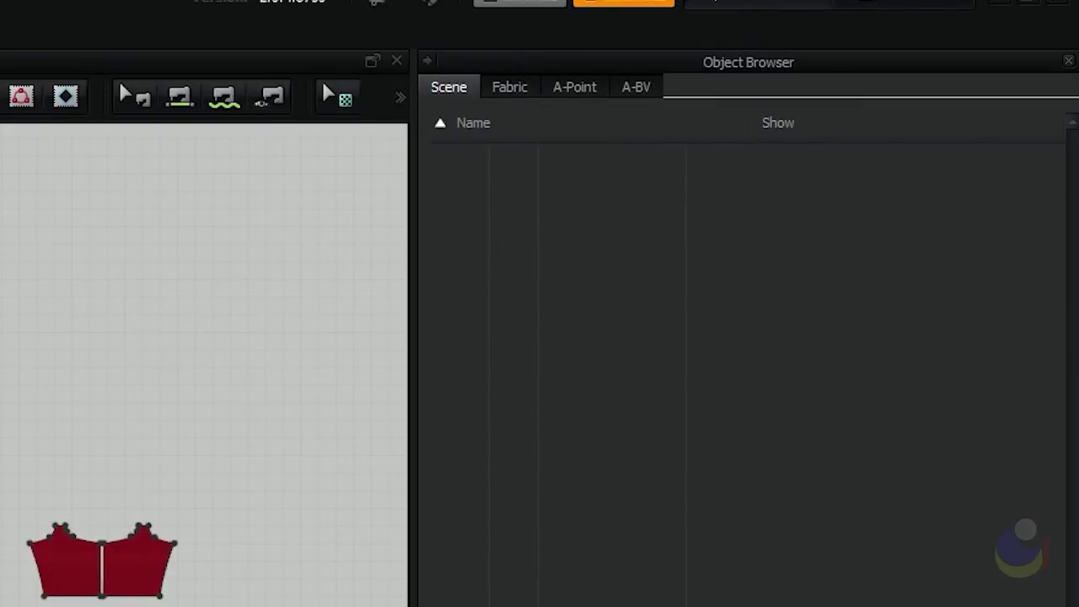
scroll(742, 363, up, 12)
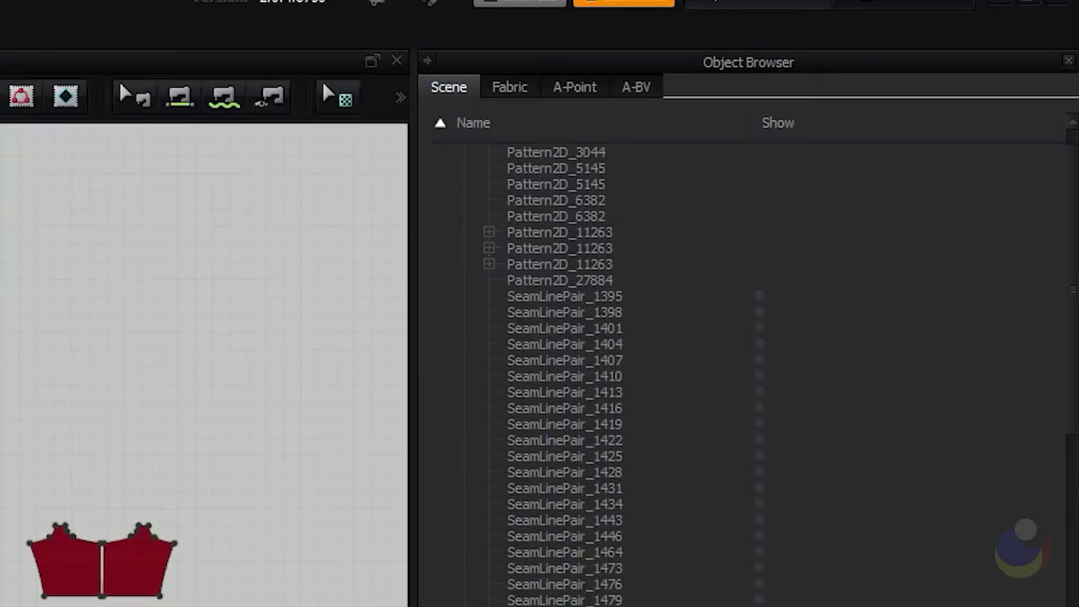
scroll(742, 362, up, 1)
scroll(742, 363, up, 1)
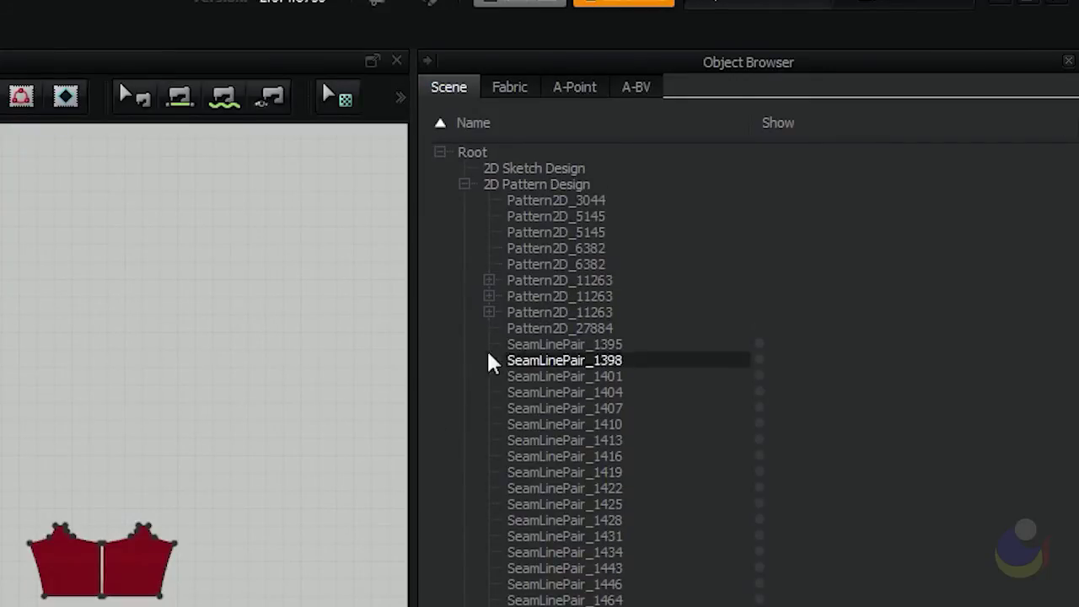
click(462, 185)
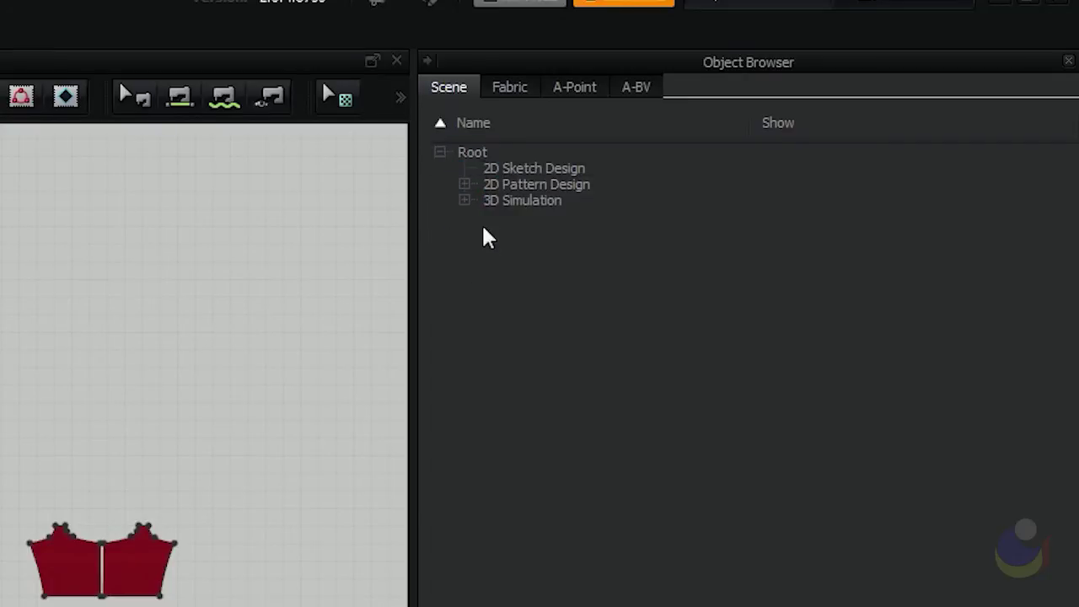
- Expand the 2D Pattern Design branch again and widen the Name column so the item names are readable
click(483, 153)
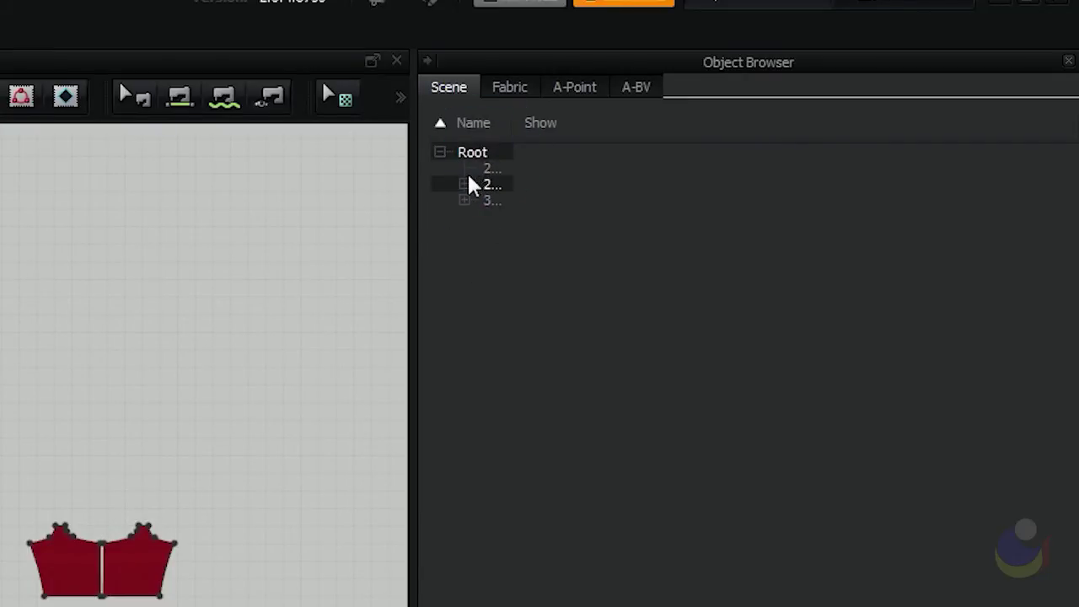
click(465, 184)
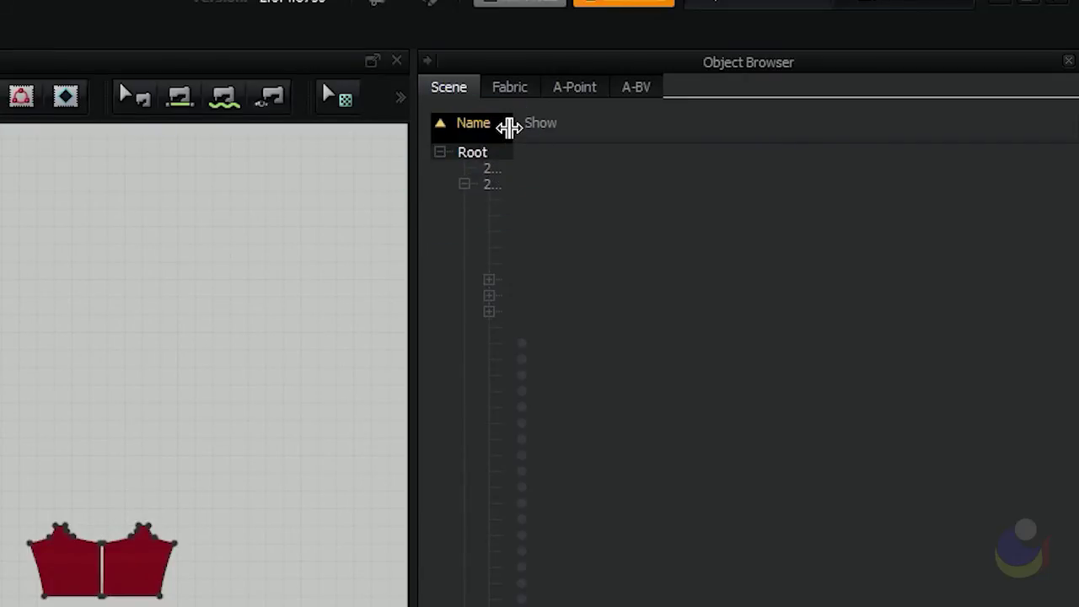
mouse_move(508, 125)
mouse_down()
mouse_move(554, 140)
mouse_move(686, 144)
mouse_up()
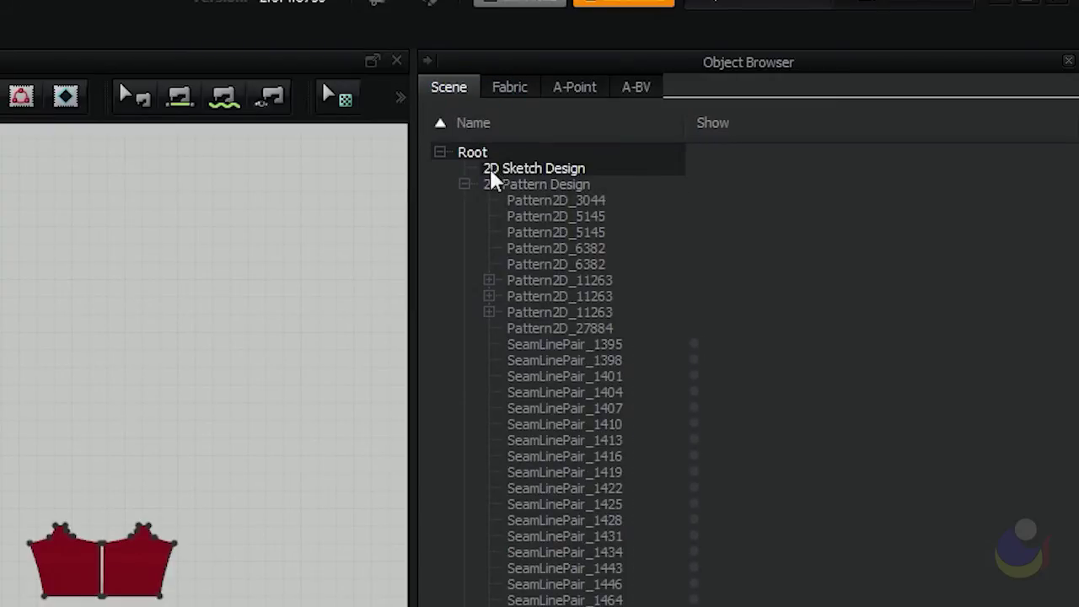
click(511, 187)
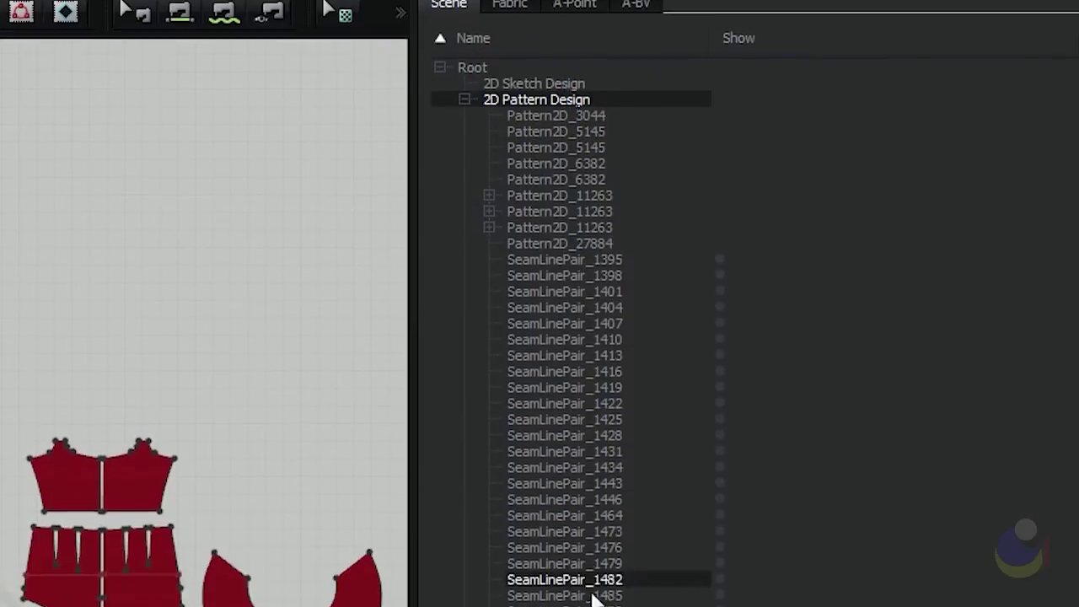
- Expand the 3D Simulation branch and check the patterns listed inside its Cloth Controller
click(463, 542)
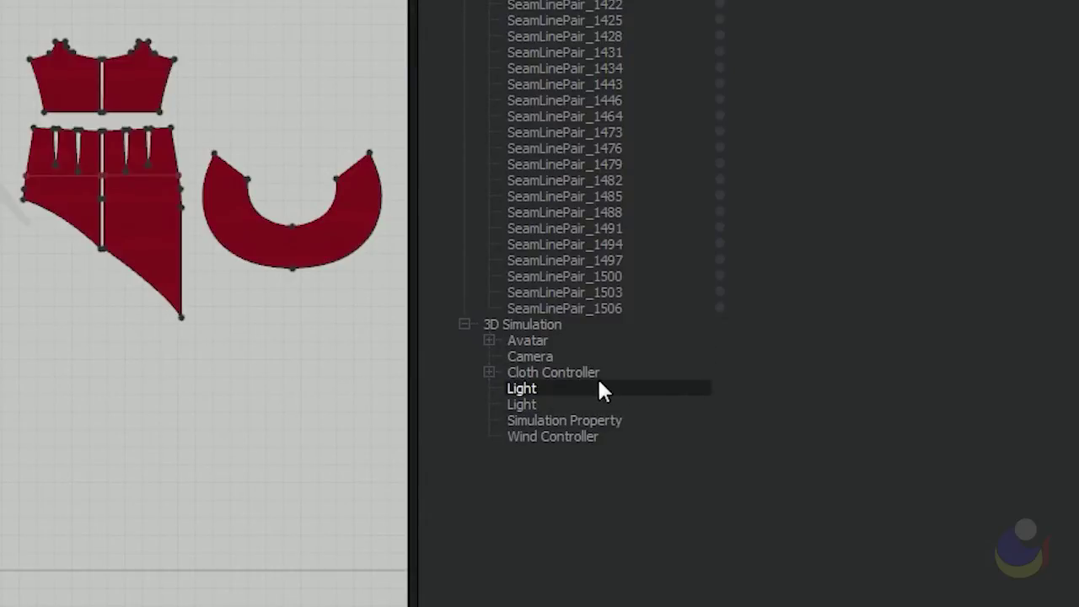
click(489, 371)
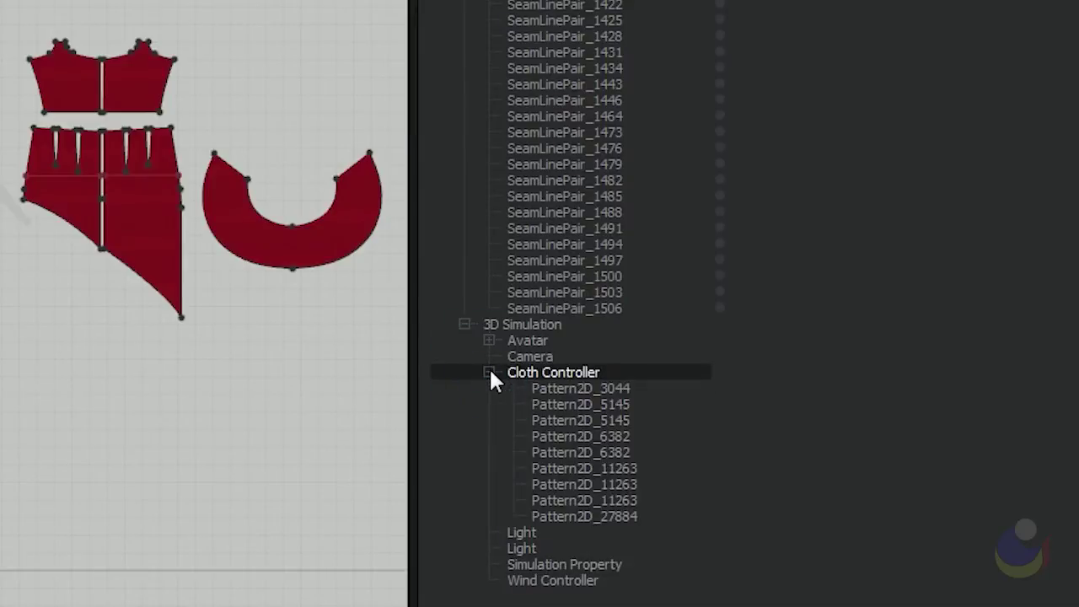
click(489, 372)
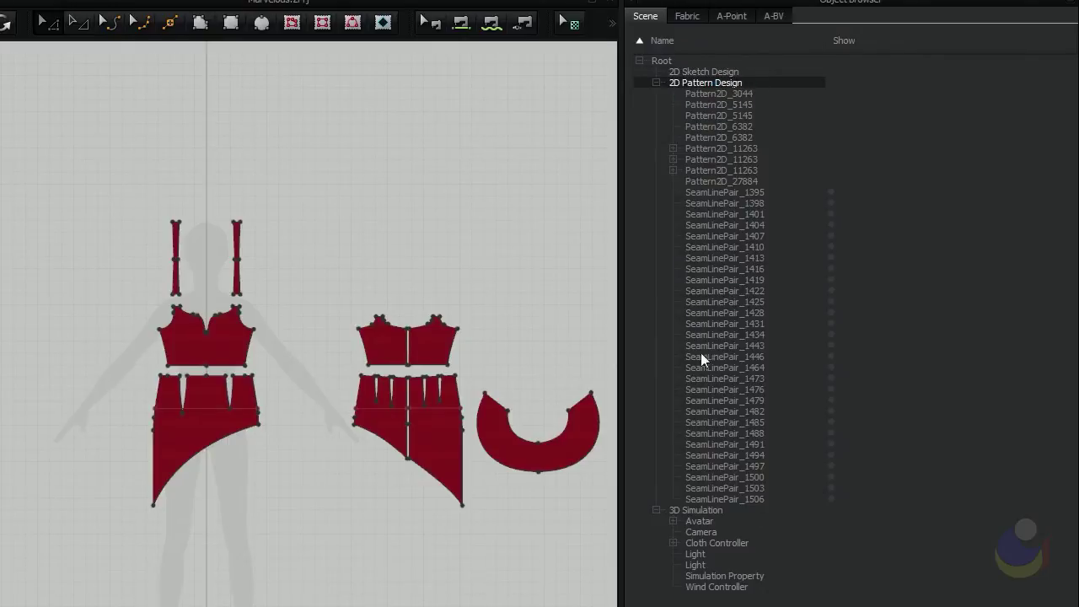
- Select SeamLinePair_1395 and several patterns through the Scene hierarchy, ending with the back skirt half that has the long outer edge
click(711, 193)
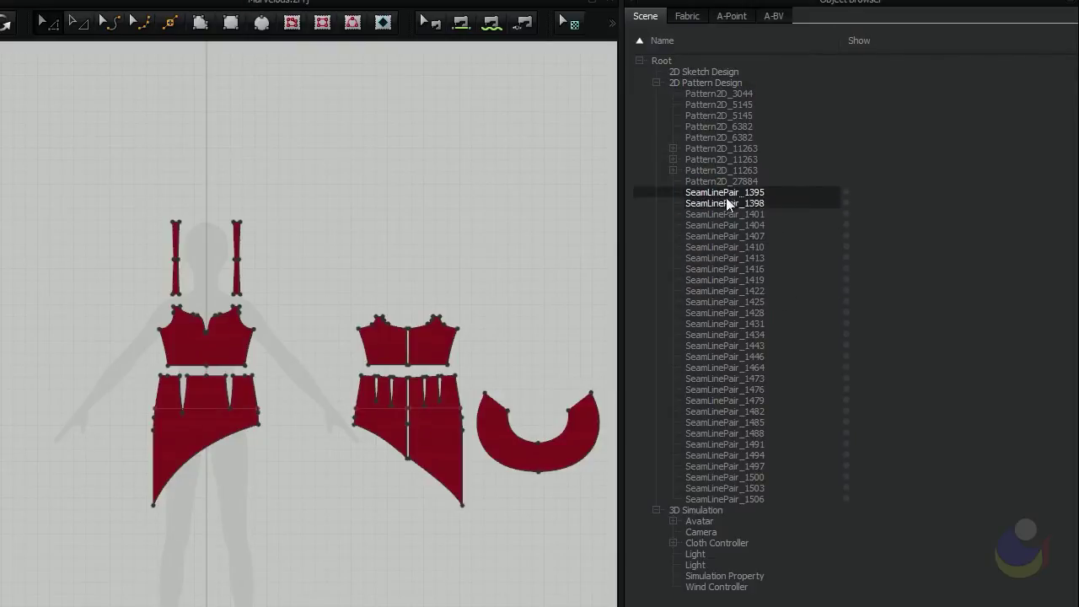
click(739, 192)
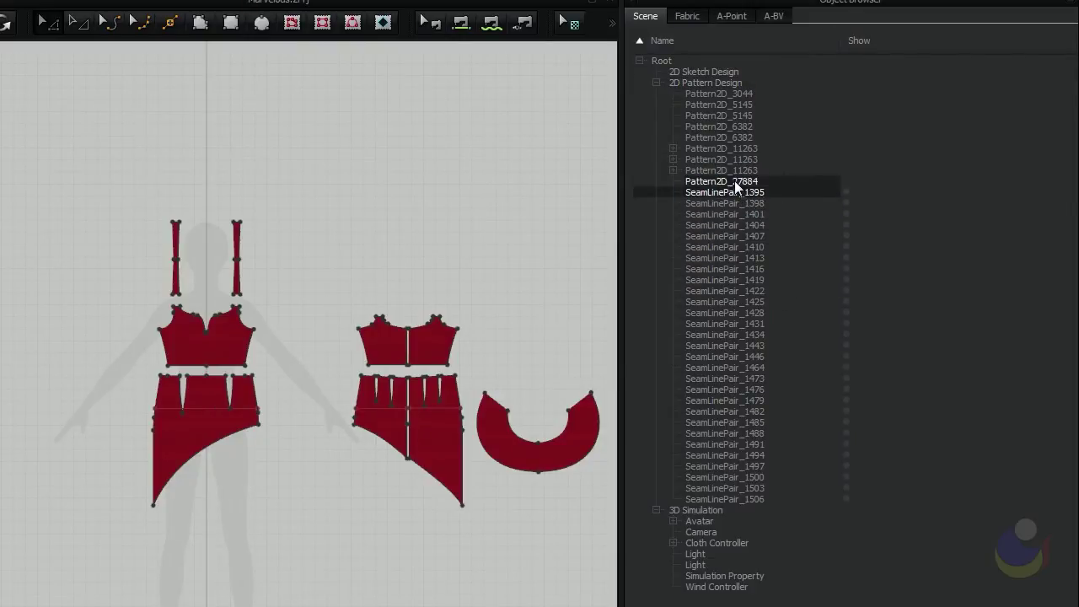
click(735, 180)
click(730, 170)
click(727, 161)
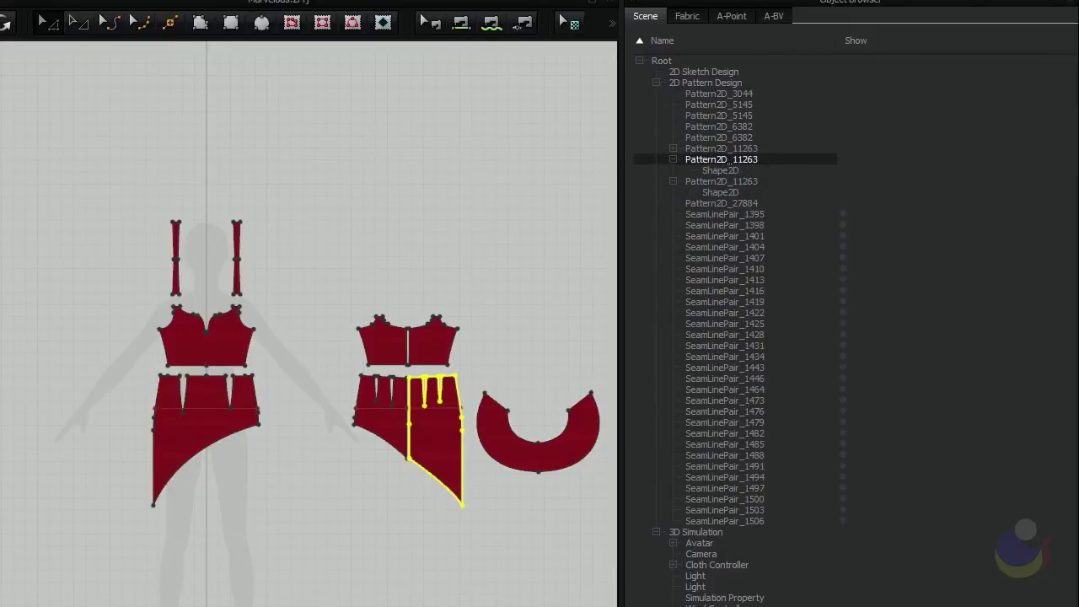
- Rename the selected back skirt piece as "pattern" in the enlarged Property Editor, and give the Object Browser its full height again
drag(894, 603, 883, 328)
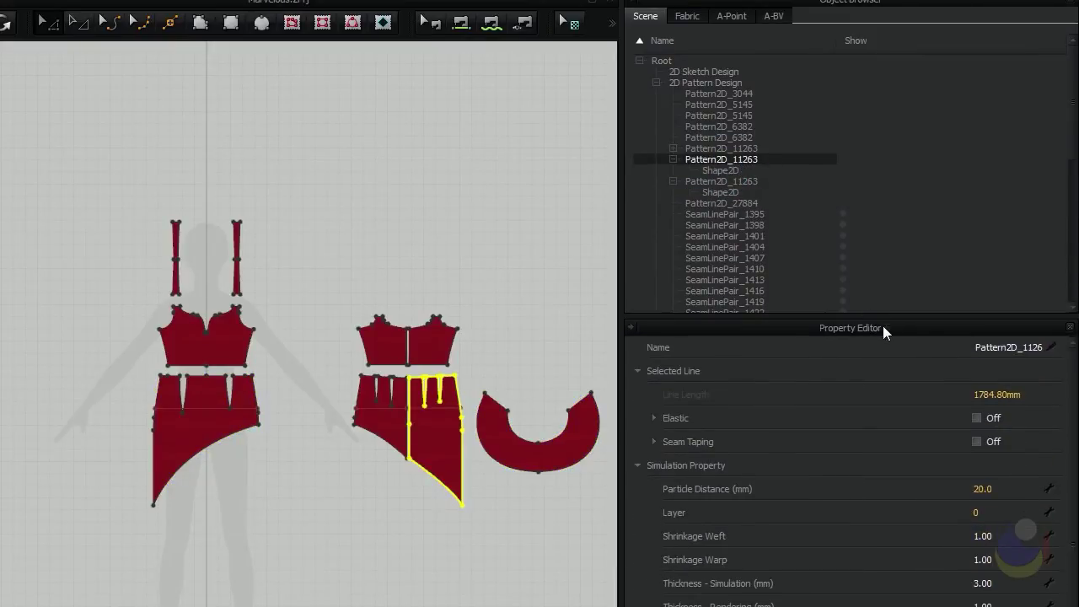
click(1006, 347)
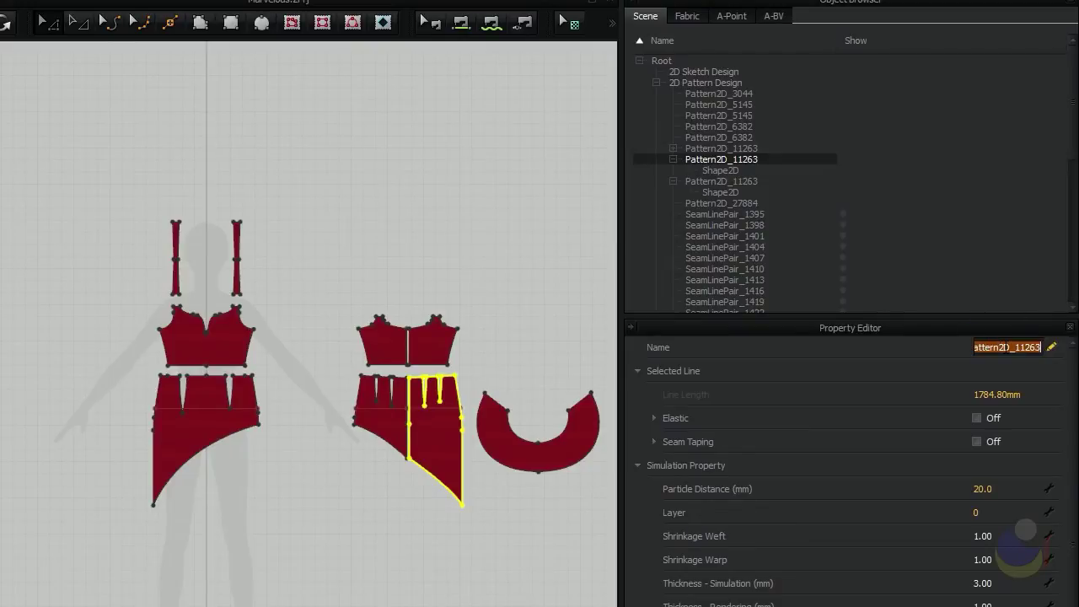
text(pattern)
key(Return)
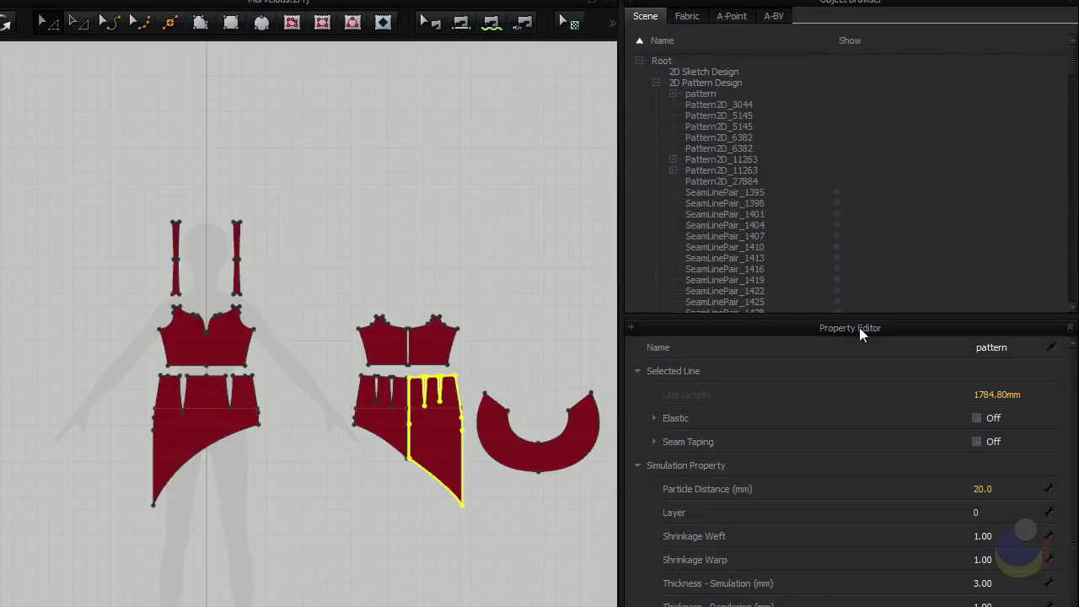
drag(856, 316, 854, 603)
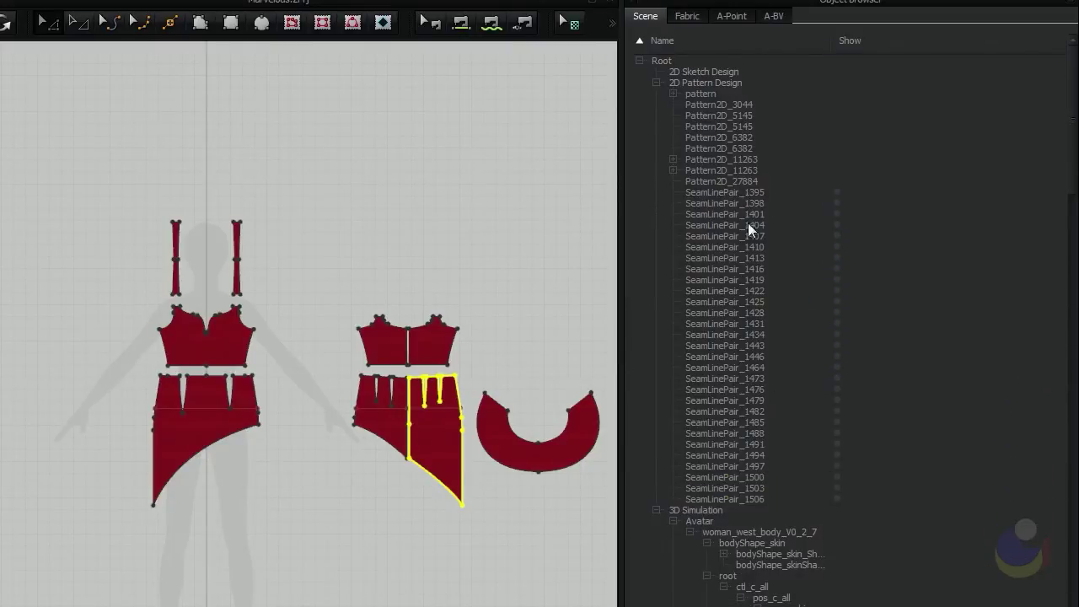
- Turn on the Show markers of SeamLinePair_1398, 1404, 1407, 1410, 1413 and 1419
click(839, 192)
click(846, 202)
click(847, 225)
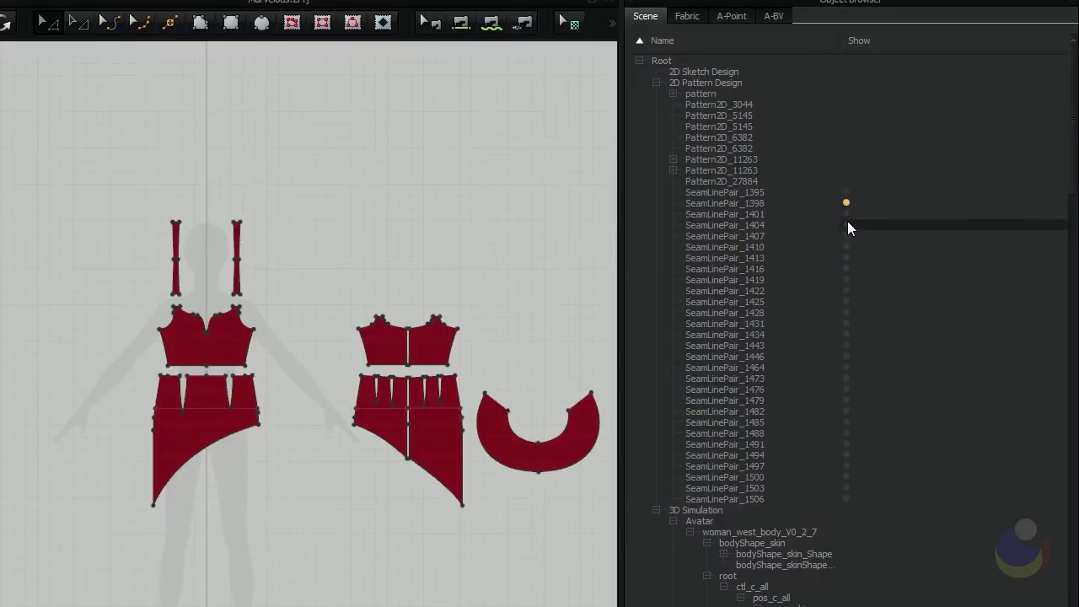
click(846, 236)
click(847, 246)
click(846, 257)
click(846, 279)
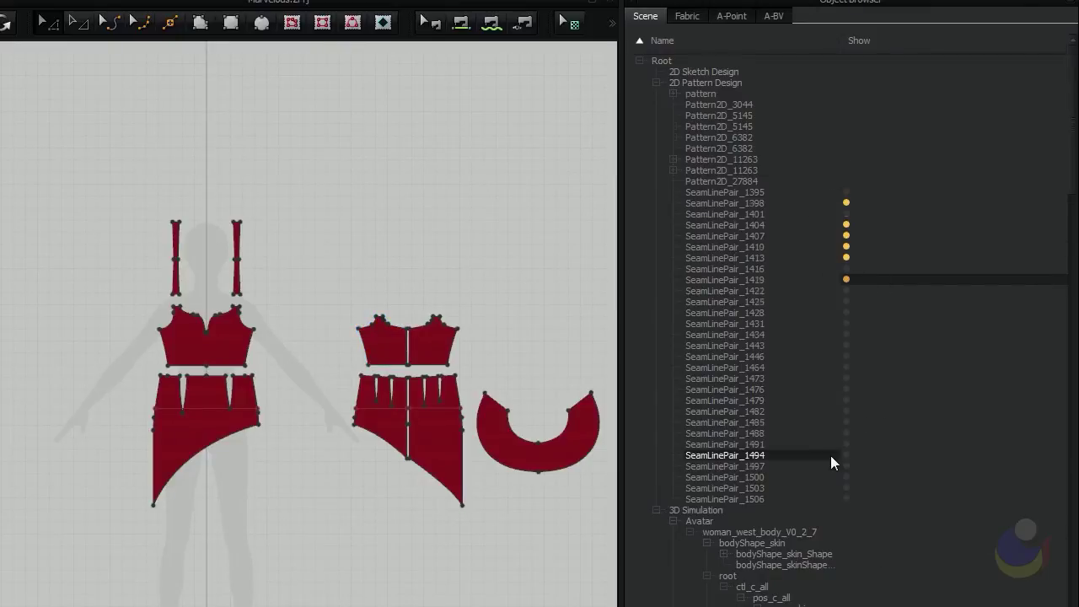
- Select the Avatar entry under 3D Simulation in the Scene hierarchy
scroll(831, 455, down, 4)
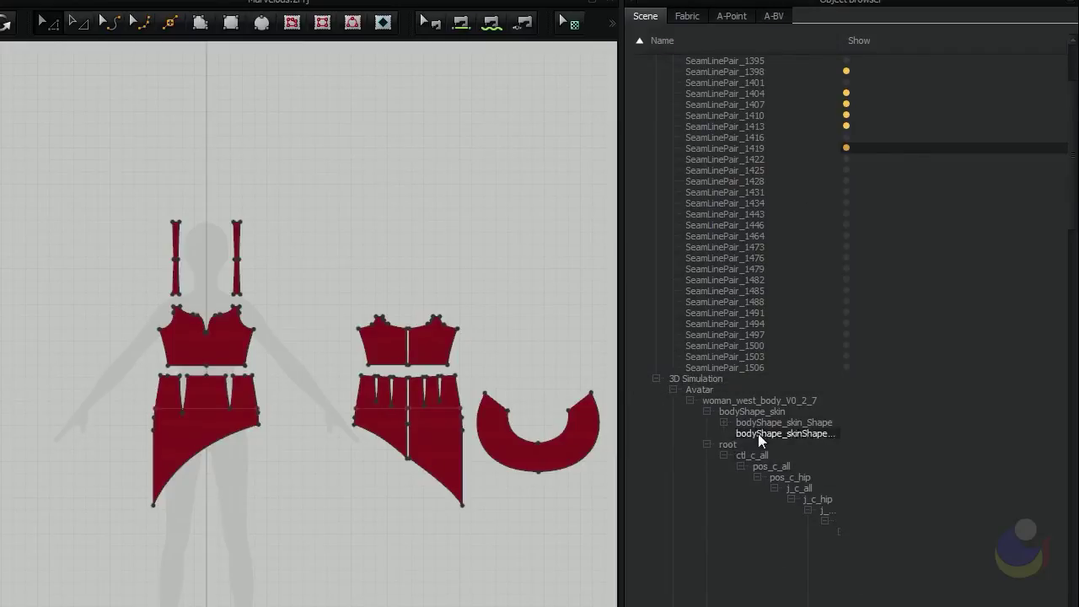
click(699, 389)
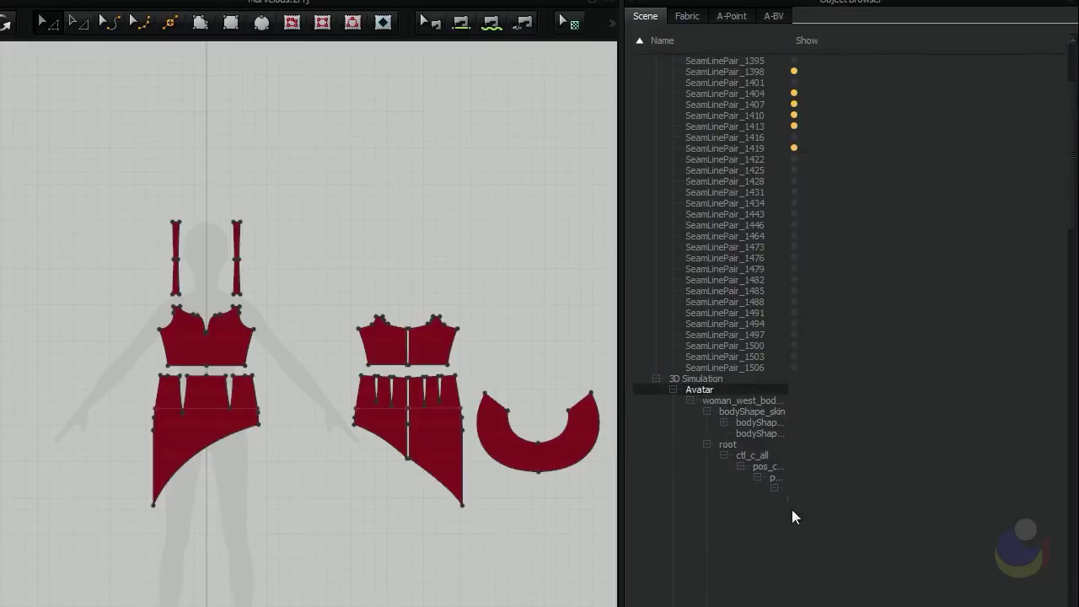
- Enlarge the Property Editor and select a bodyShape mesh in the Avatar hierarchy to display its material properties
drag(802, 604, 802, 382)
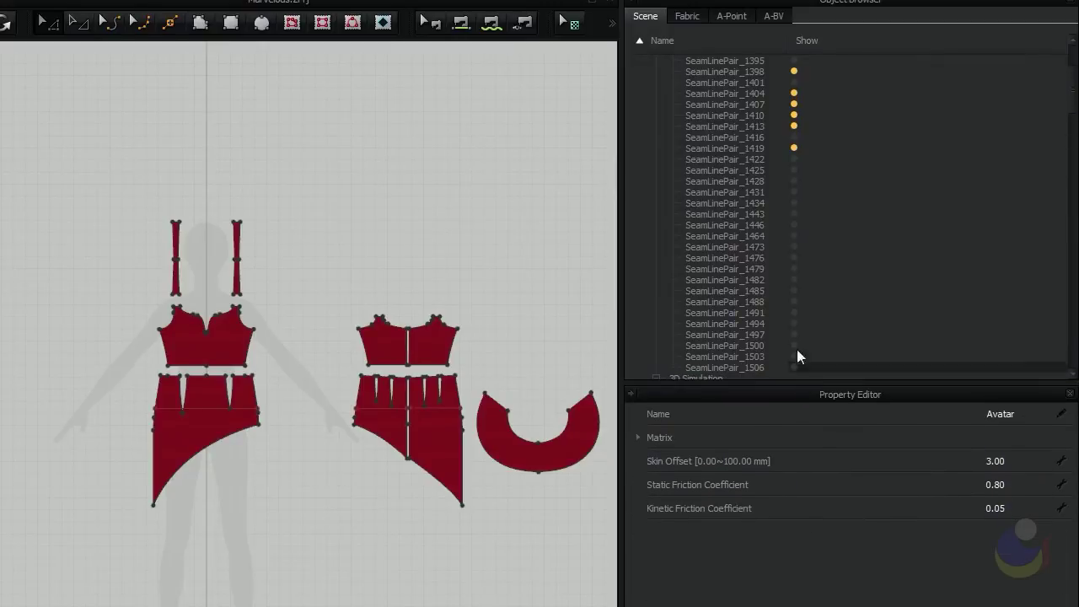
scroll(797, 310, down, 3)
click(0, 330)
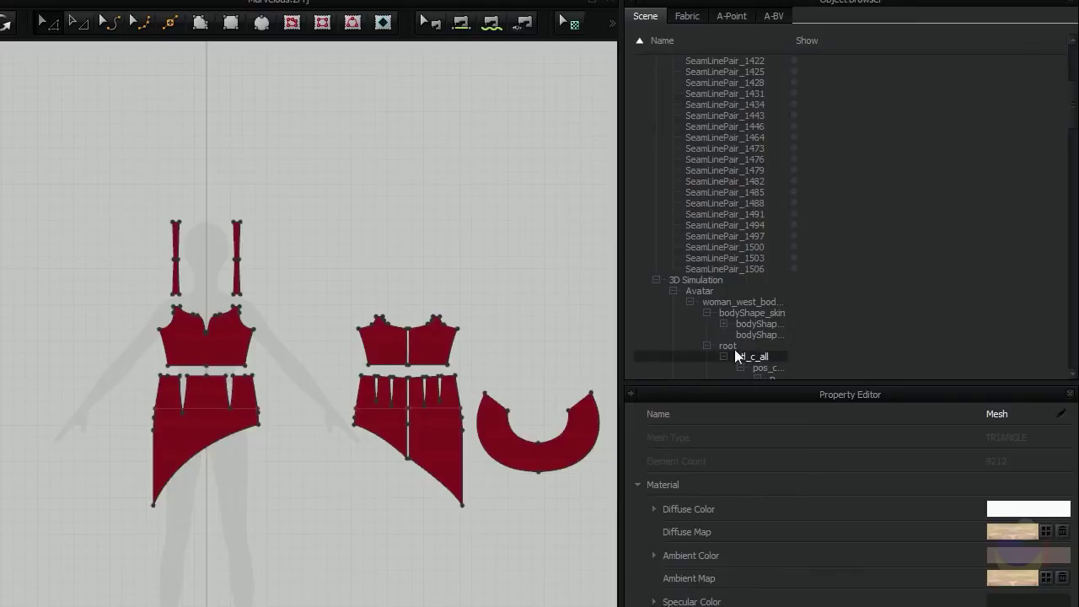
- Collapse the root node in the avatar hierarchy and select the Avatar entry
scroll(839, 323, down, 3)
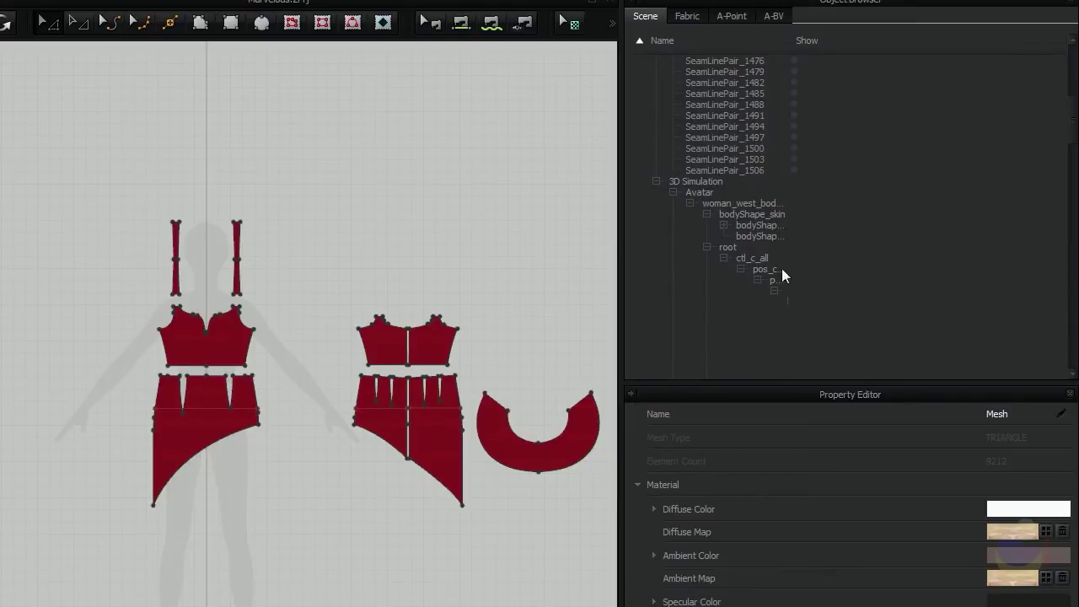
click(708, 247)
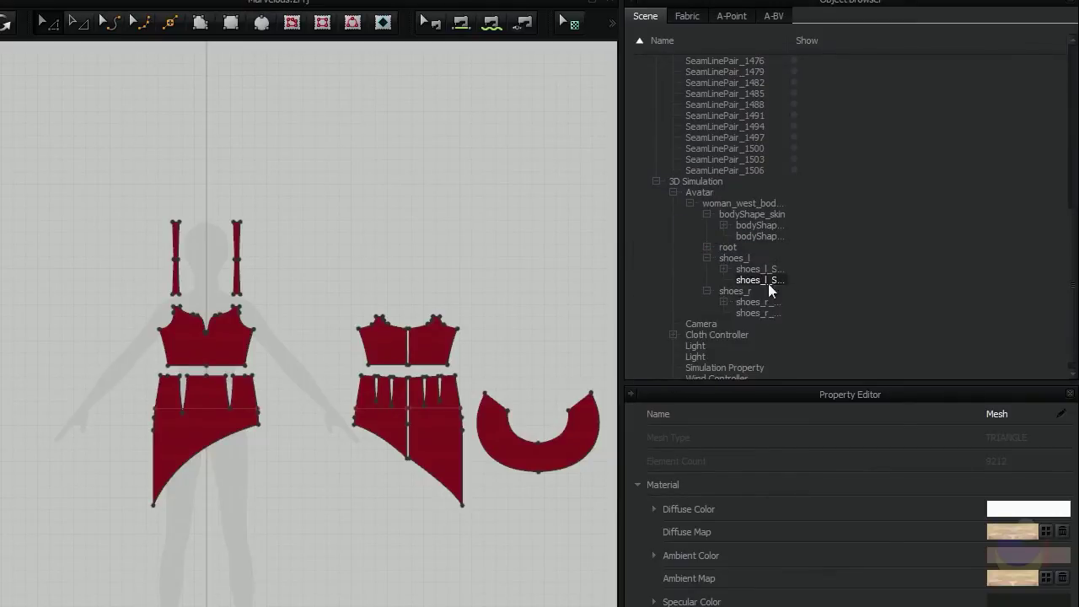
click(697, 192)
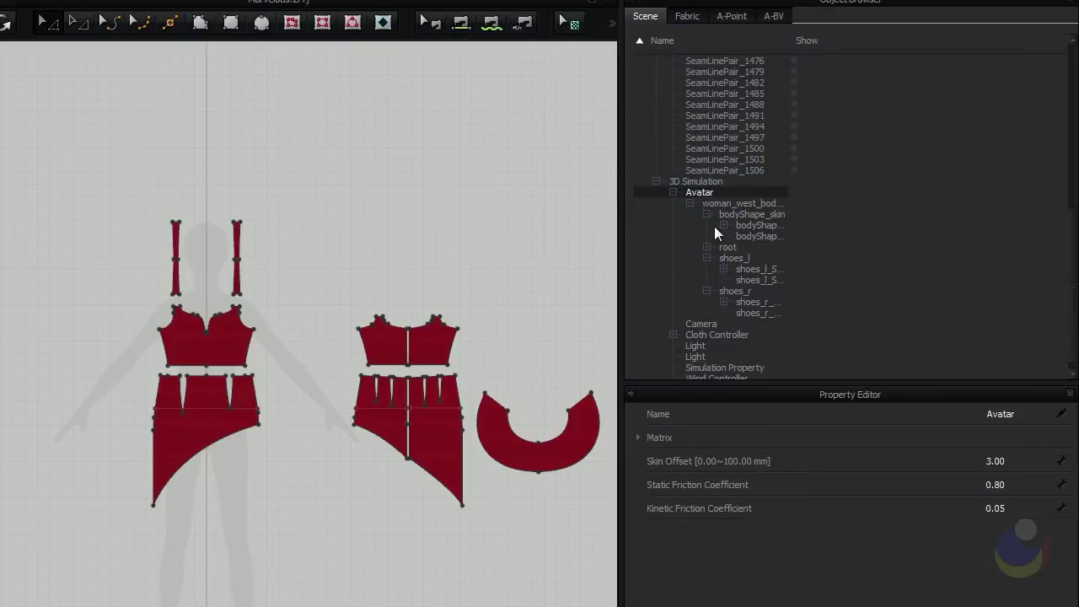
- Examine the avatar's Skin Offset, Static Friction Coefficient and Kinetic Friction Coefficient fields, and collapse the 3D Simulation branch
click(1021, 463)
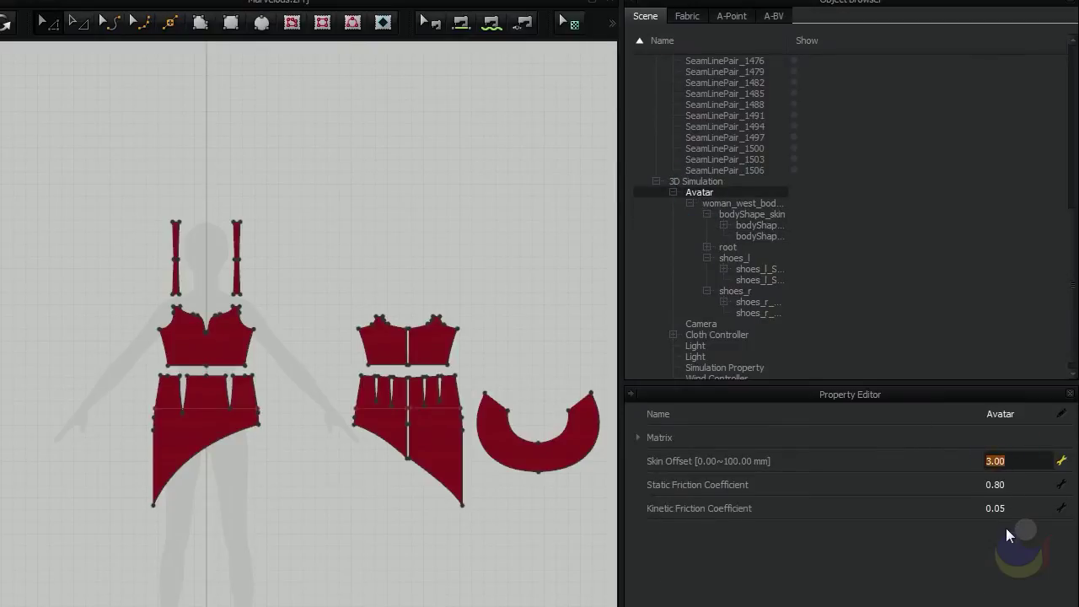
click(1014, 484)
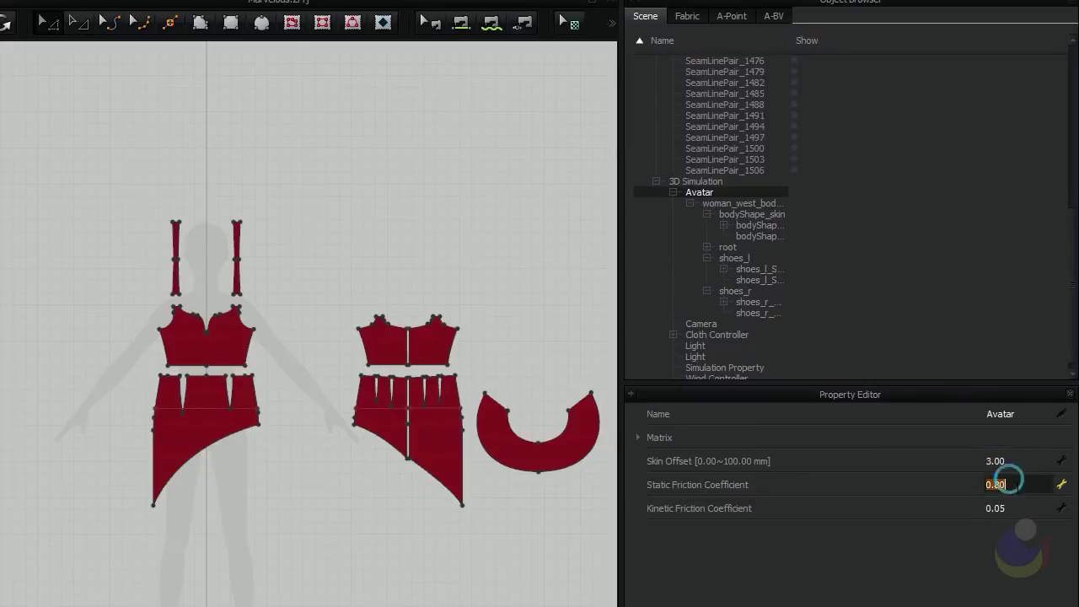
click(1012, 505)
click(1015, 484)
click(1011, 459)
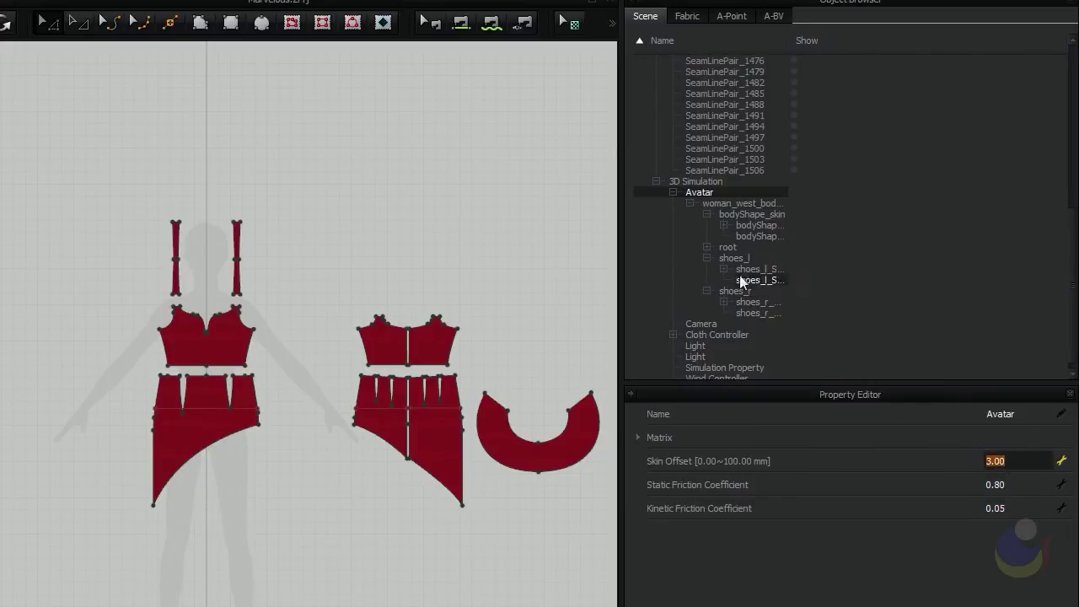
click(655, 181)
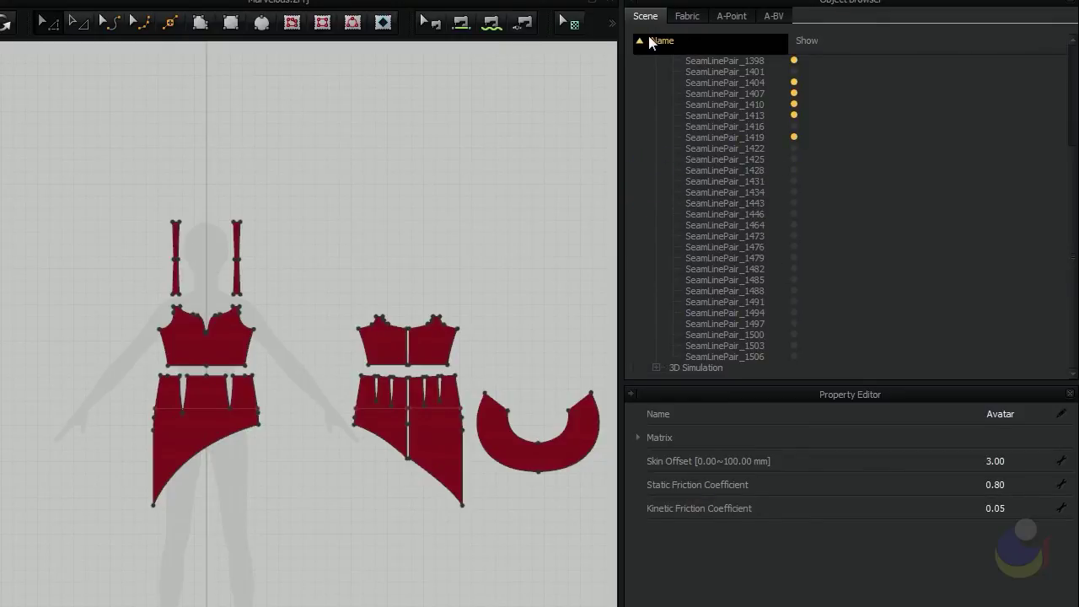
- Add a new fabric to the fabric list and delete it again
click(687, 17)
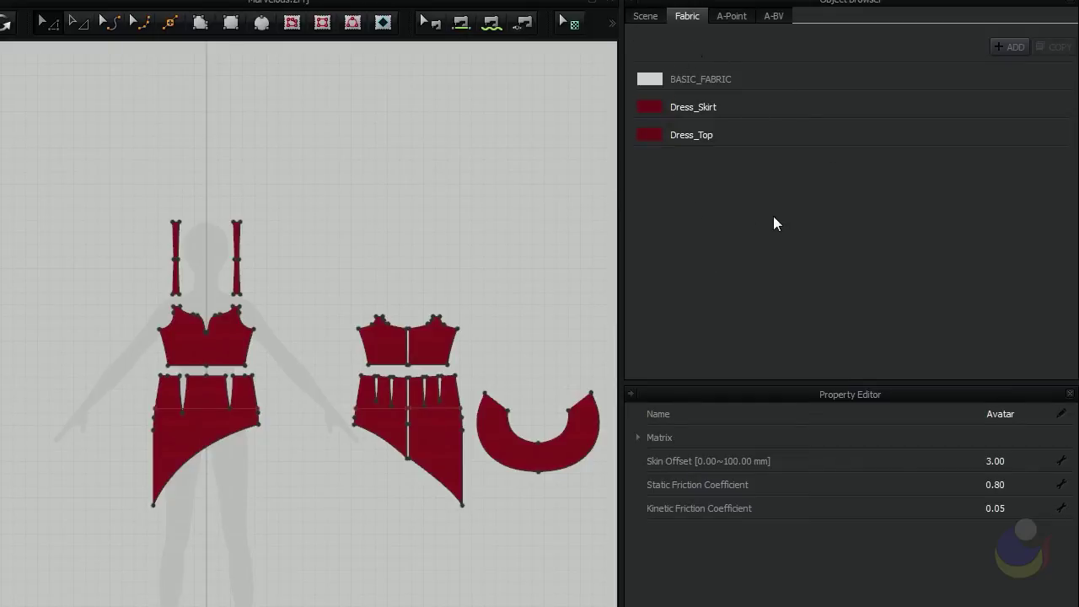
click(998, 48)
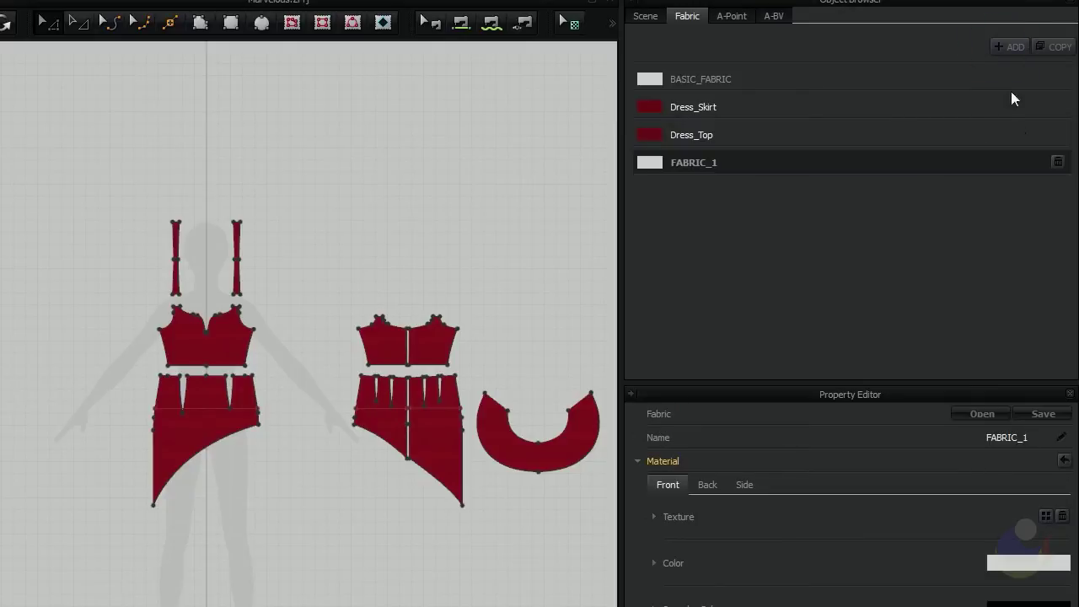
click(1058, 163)
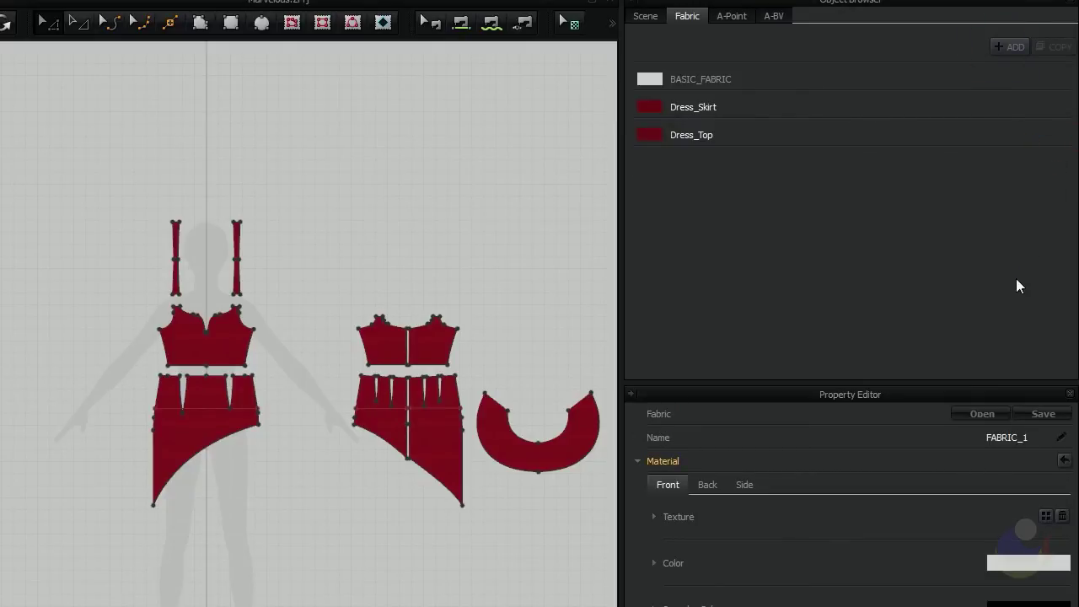
- Display the avatar's arrangement point list, and collapse and re-expand its Placement group
click(733, 20)
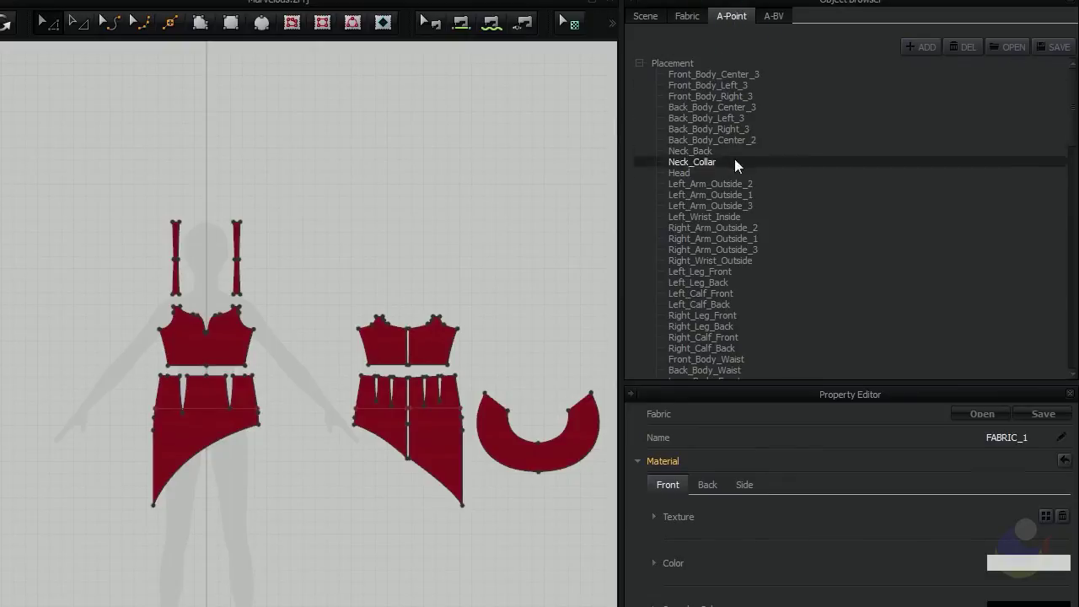
click(638, 62)
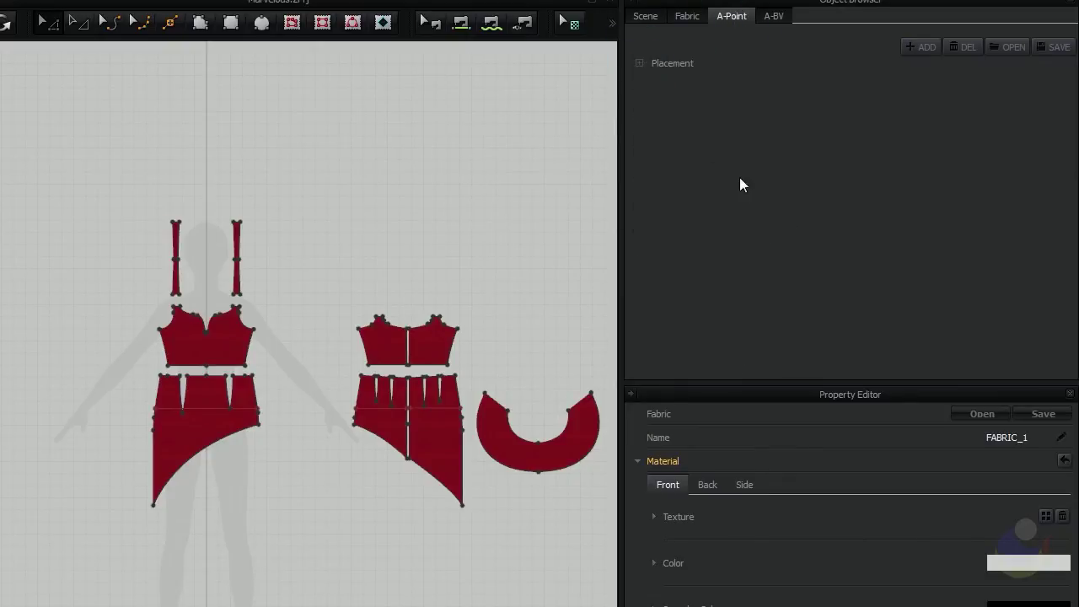
click(638, 59)
click(641, 61)
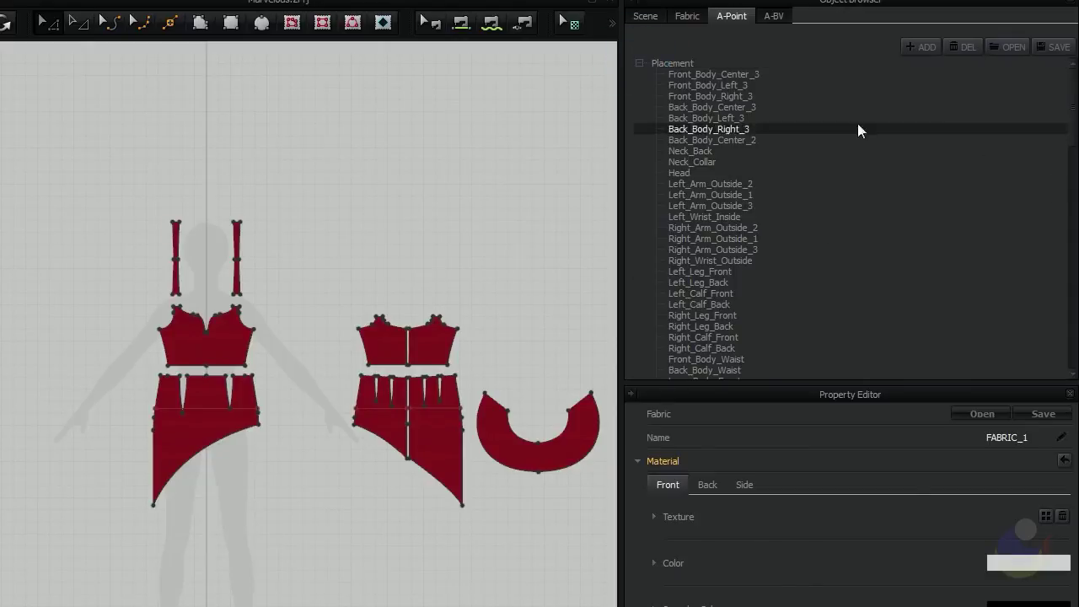
- Display the avatar bounding volume list and show the bounding volumes around the avatar in 3D
click(768, 21)
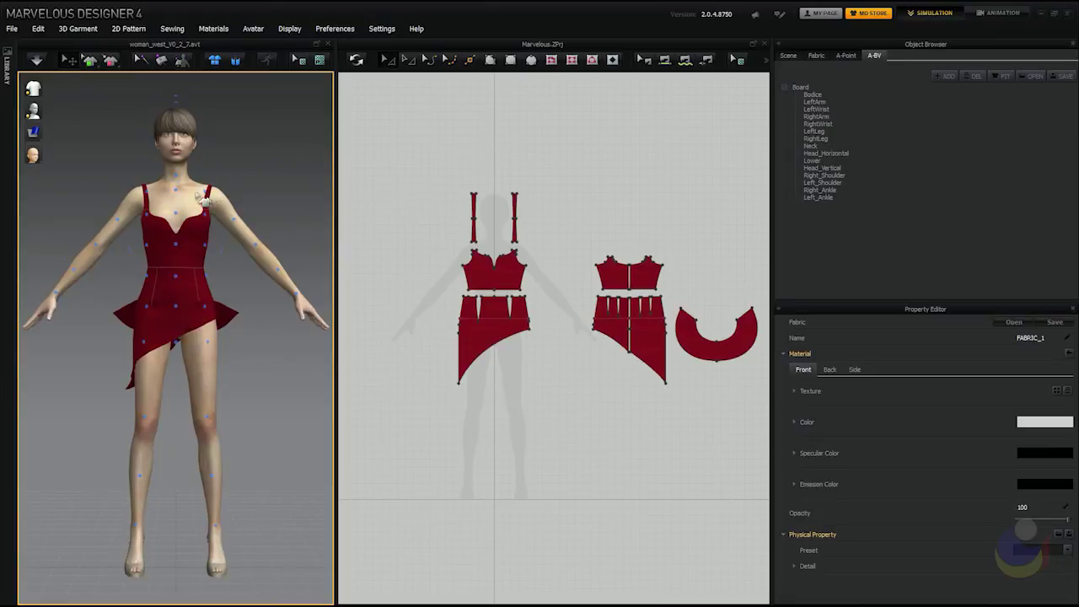
mouse_move(34, 110)
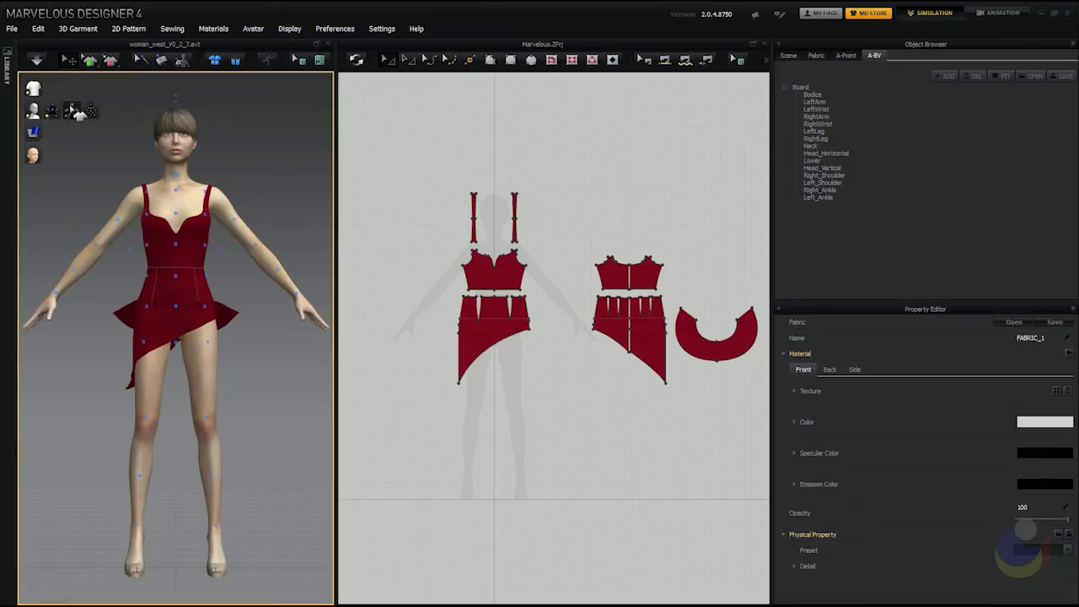
click(80, 112)
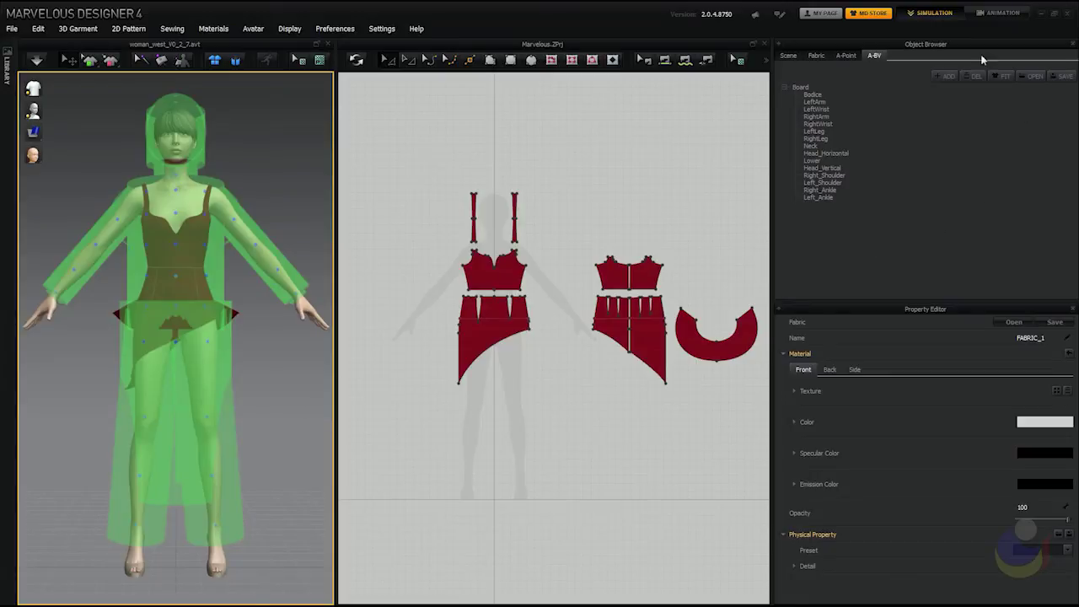
- Return to the arrangement point list and hide both the bounding volumes and the arrangement points on the avatar
click(850, 56)
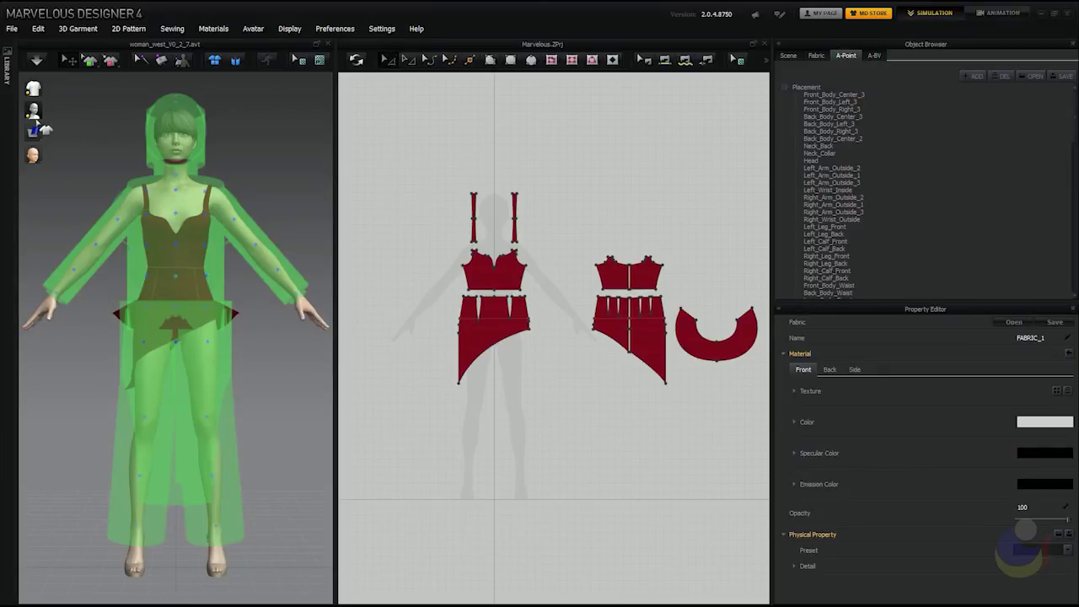
click(33, 111)
click(68, 113)
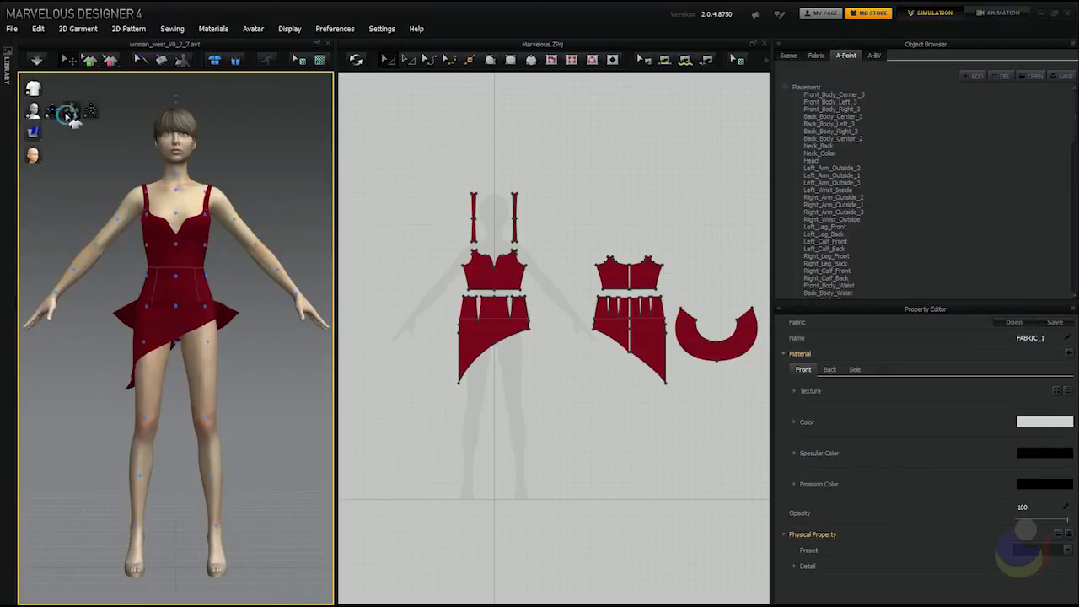
click(53, 112)
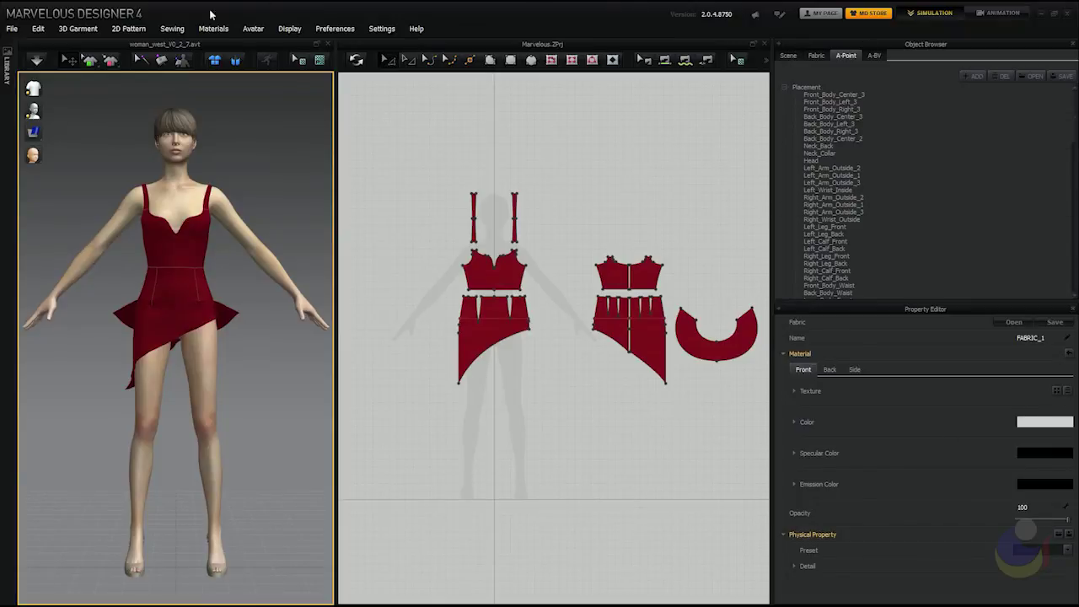
- Highlight the back skirt pieces in the 2D pattern layout, ending on the half with the long outer edge
click(647, 323)
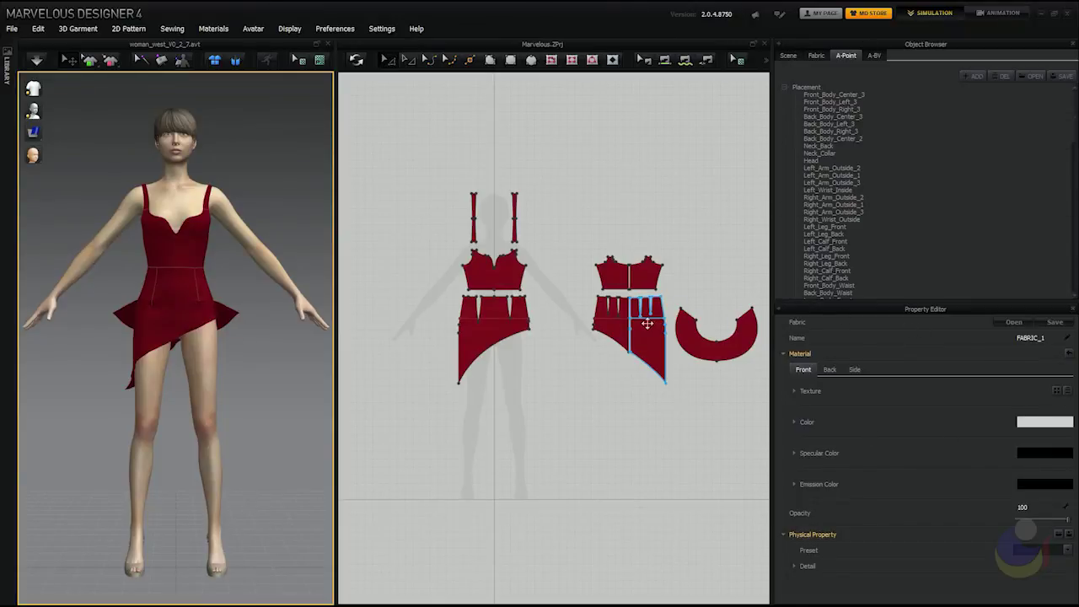
click(615, 306)
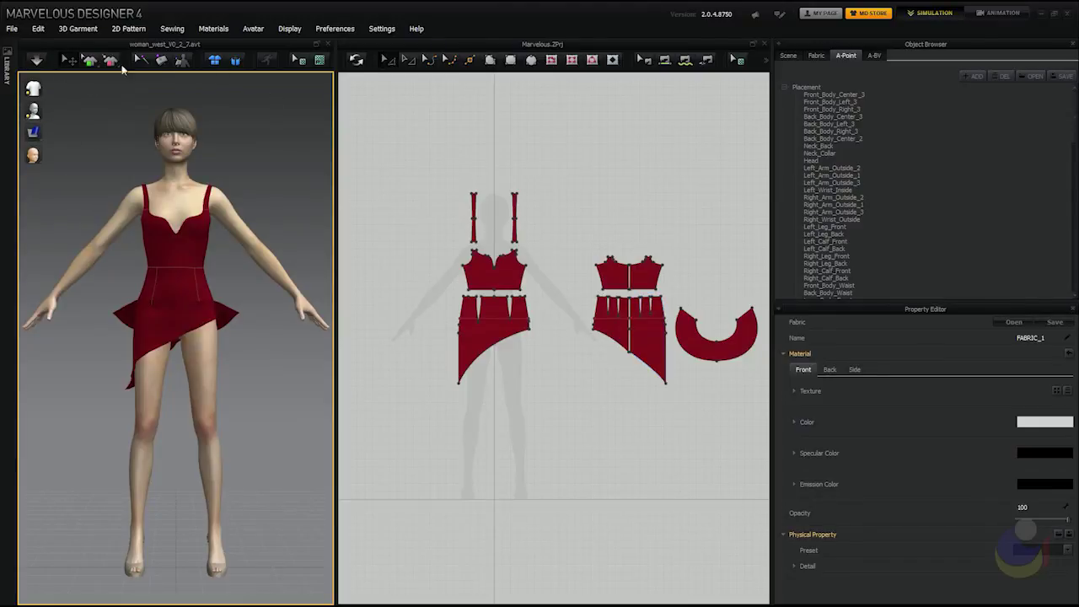
click(653, 314)
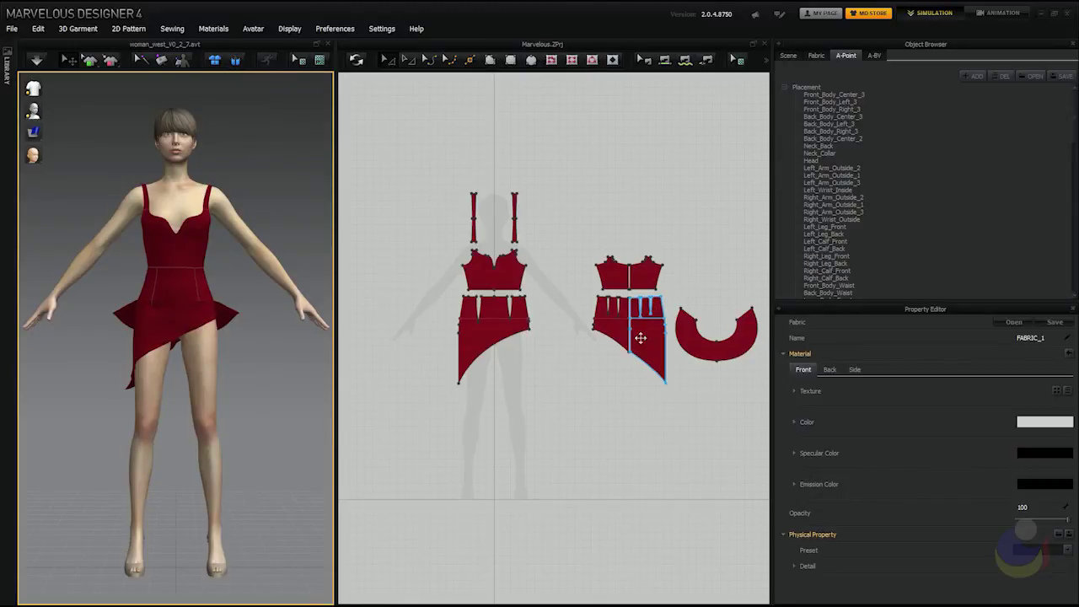